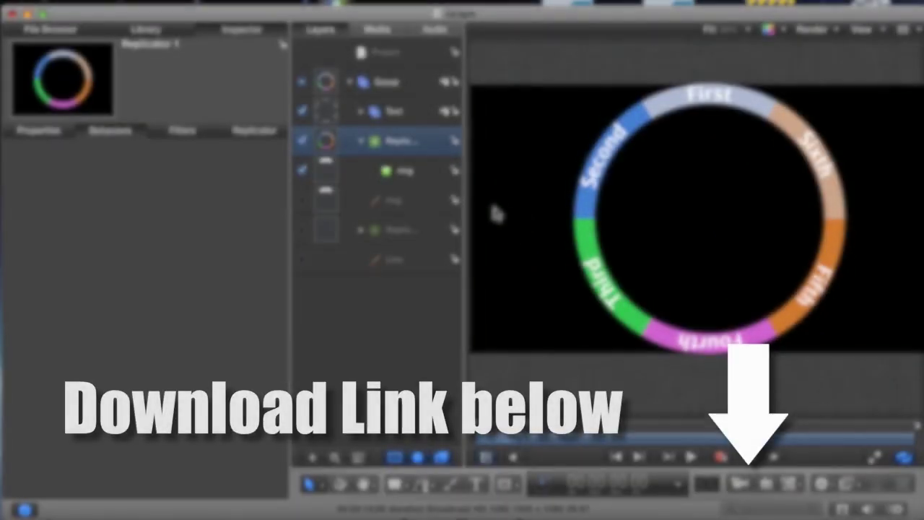
# Step: Turn off the Text group's visibility so the ring shows without its six word labels
pyautogui.click(361, 112)
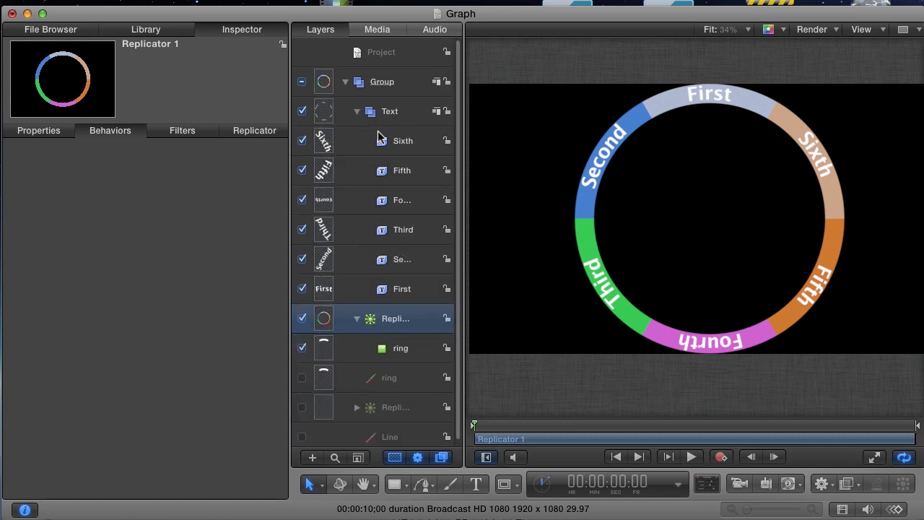
pyautogui.click(358, 113)
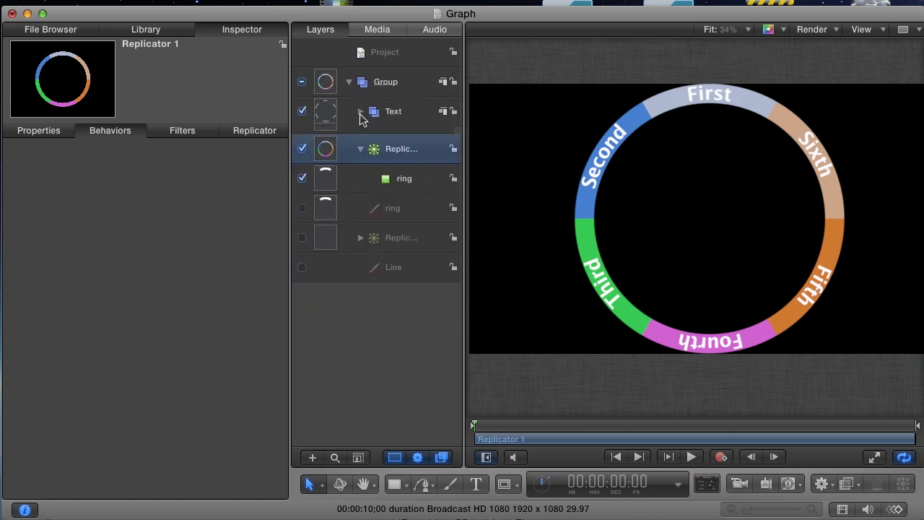
pyautogui.click(302, 111)
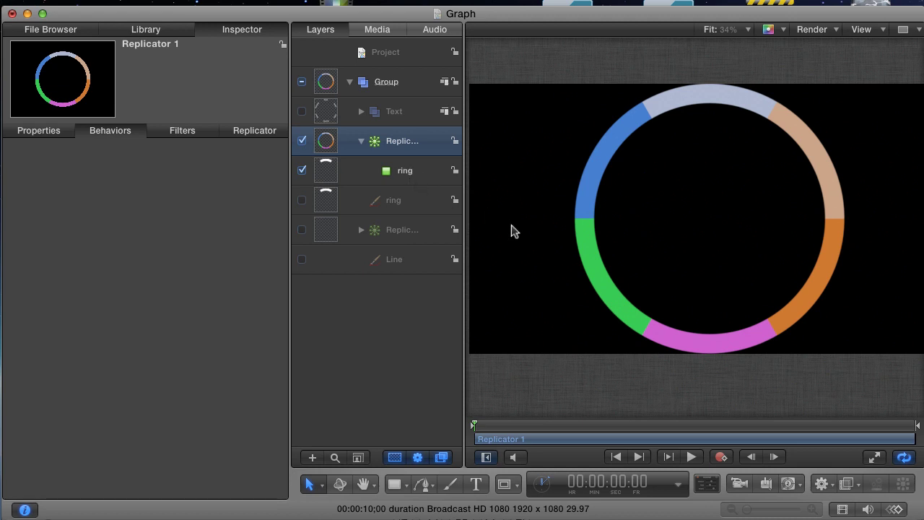
# Step: Add a Replicator > Sequence Replicator behaviour to the ring replicator and scrub to preview it
pyautogui.click(822, 483)
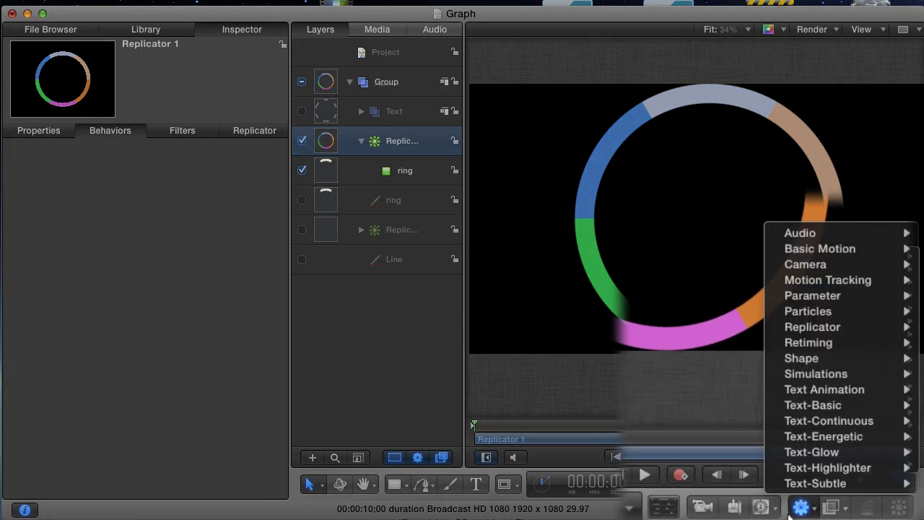
pyautogui.moveTo(780, 327)
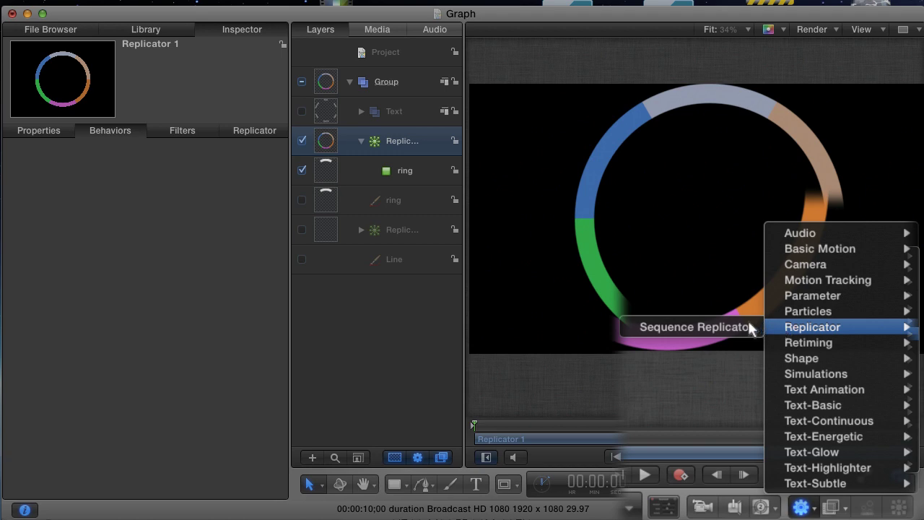
pyautogui.click(689, 327)
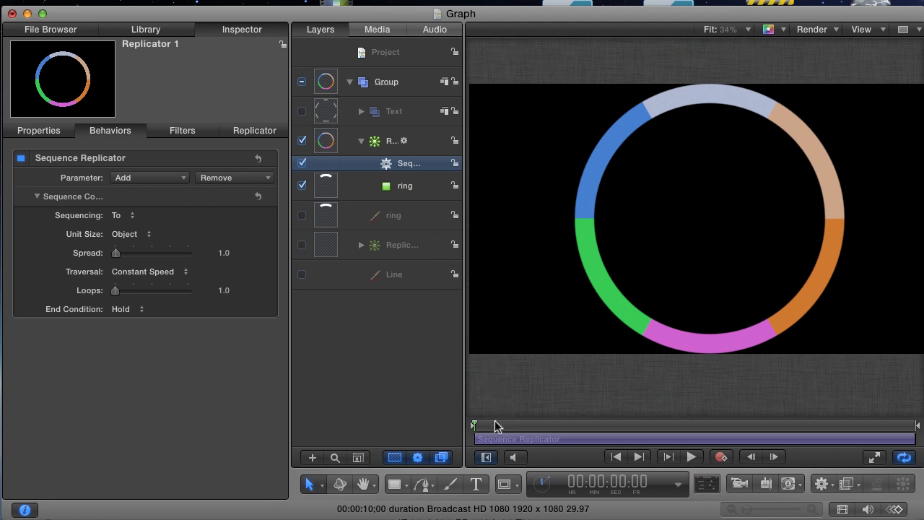
pyautogui.moveTo(495, 425); pyautogui.dragTo(474, 426)
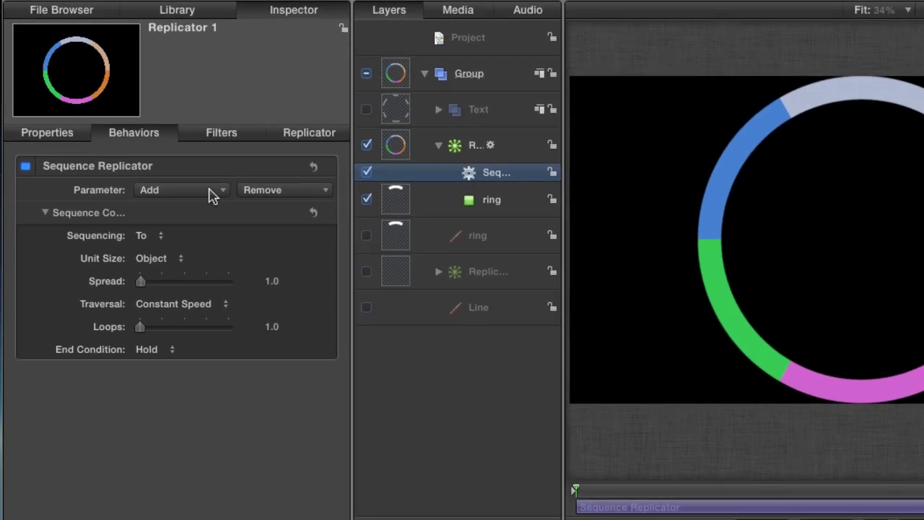
# Step: Add Position as a sequenced parameter of the Sequence Replicator, with X at 230 px
pyautogui.click(206, 189)
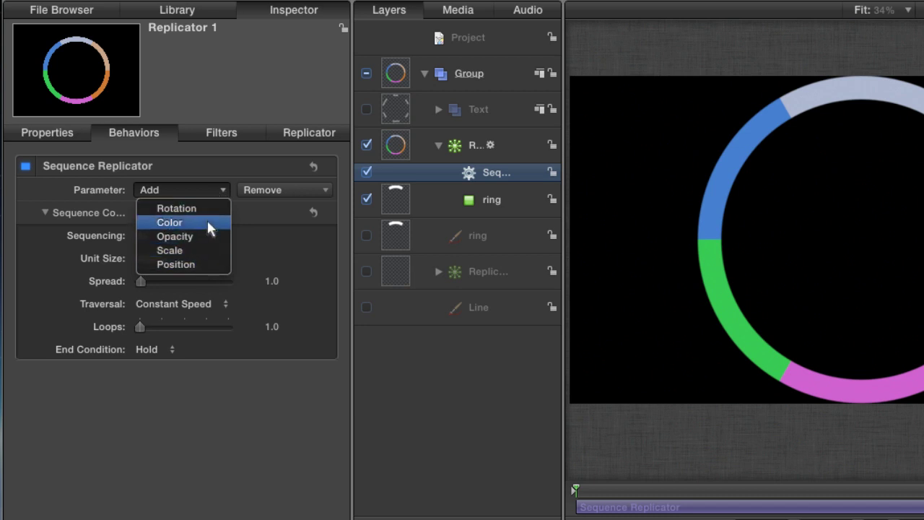
pyautogui.click(207, 266)
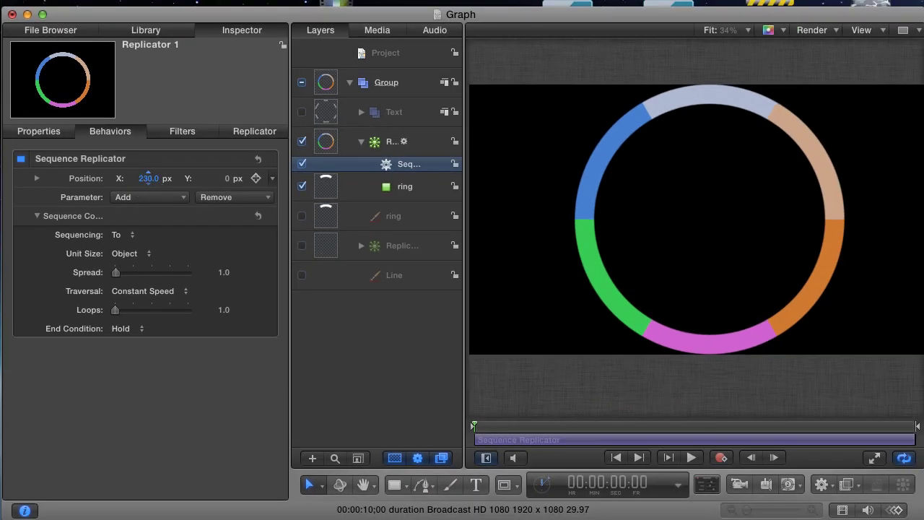
# Step: Raise the sequenced Position X offset to 316 px while previewing the wedges sliding outward
pyautogui.moveTo(148, 178); pyautogui.dragTo(145, 178)
pyautogui.moveTo(491, 427); pyautogui.dragTo(564, 424)
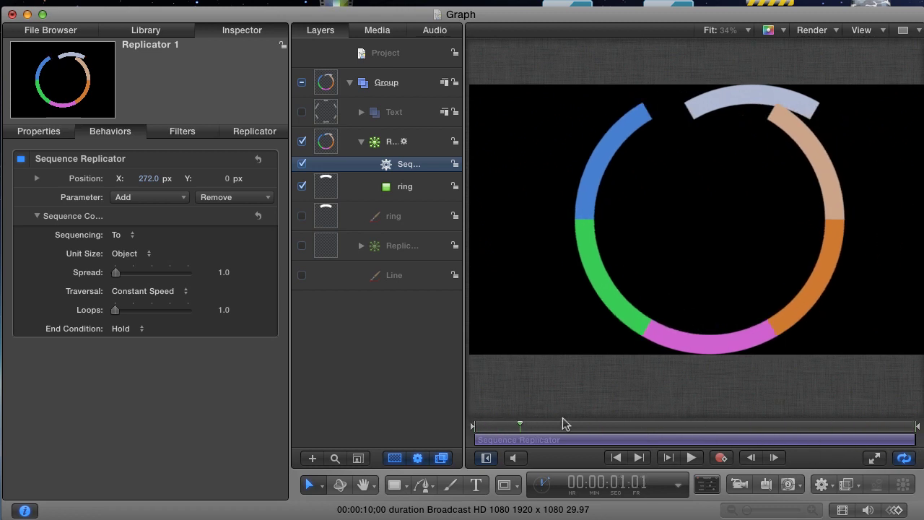
pyautogui.press('space')
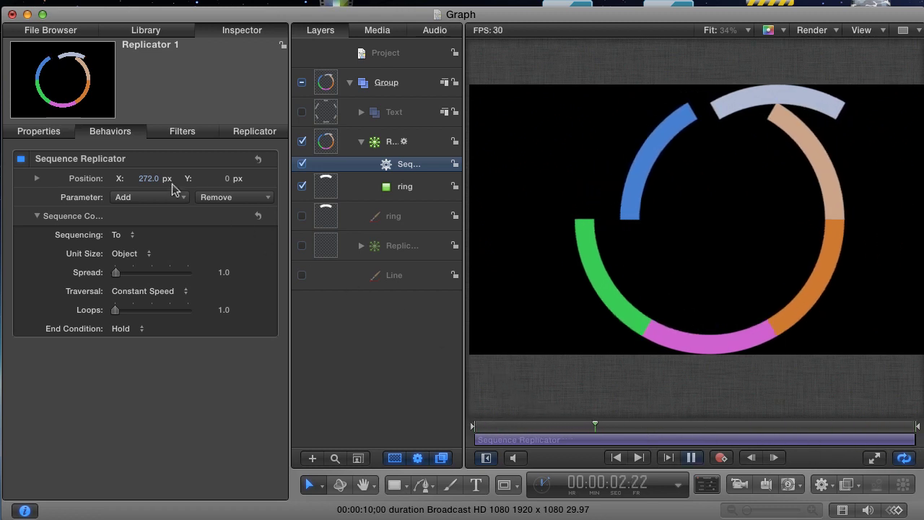
pyautogui.moveTo(172, 189)
pyautogui.mouseDown()
pyautogui.moveTo(144, 180)
pyautogui.moveTo(181, 181)
pyautogui.moveTo(174, 187)
pyautogui.mouseUp()
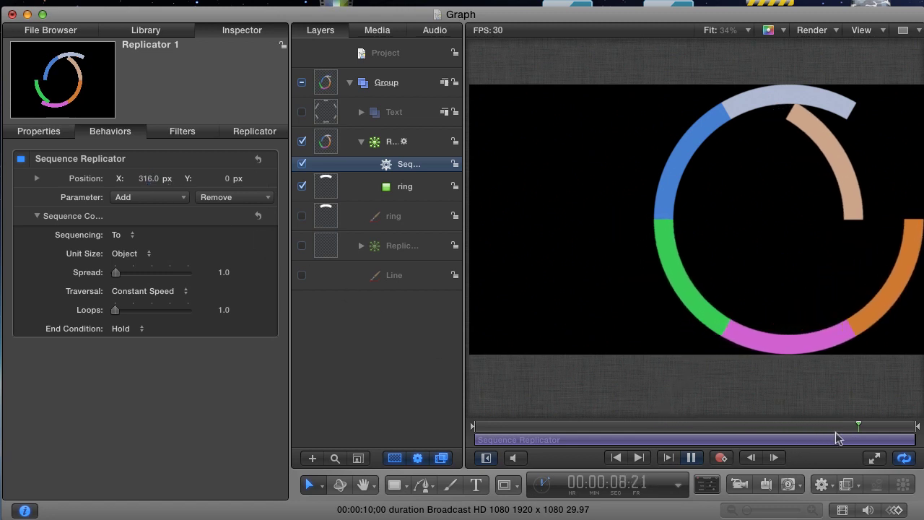
pyautogui.press('space')
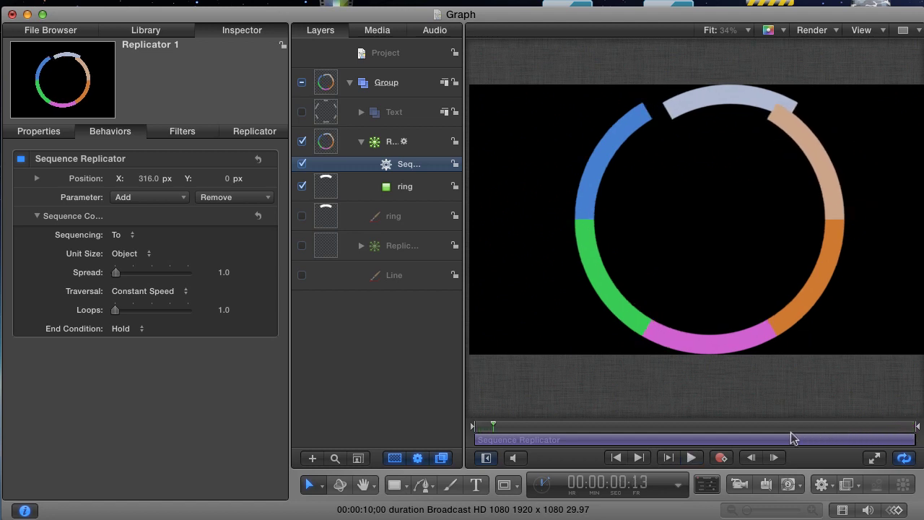
pyautogui.moveTo(504, 426)
pyautogui.mouseDown()
pyautogui.moveTo(634, 425)
pyautogui.moveTo(514, 424)
pyautogui.mouseUp()
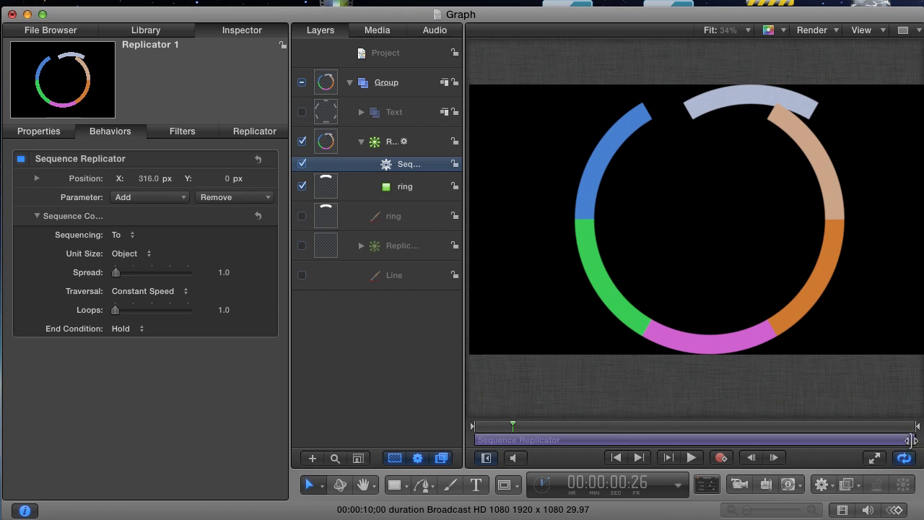
# Step: Trim the Sequence Replicator bar to end at about 3:00 and play it back
pyautogui.moveTo(911, 439); pyautogui.dragTo(592, 439)
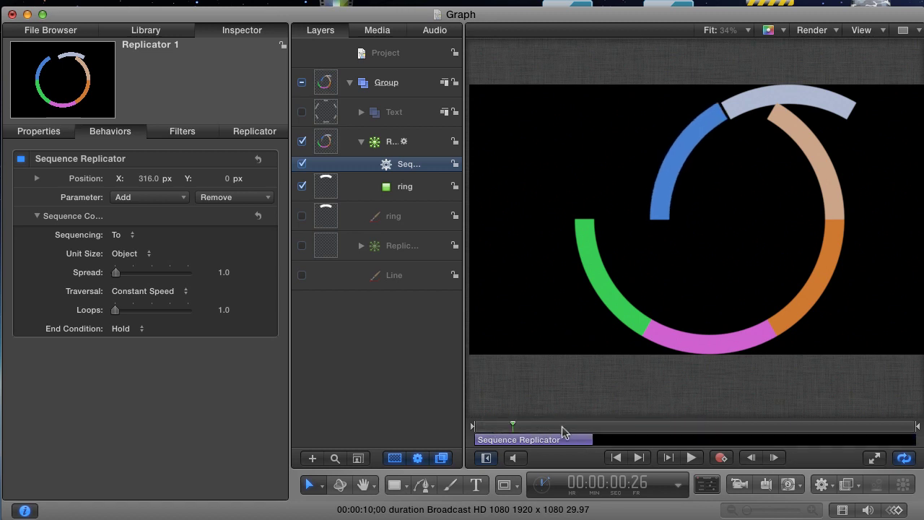
pyautogui.press('space')
pyautogui.click(510, 426)
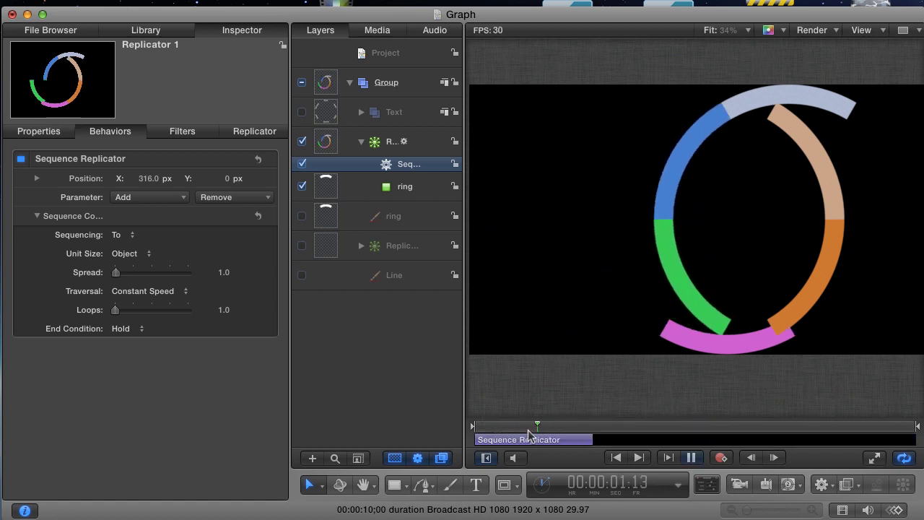
pyautogui.press('space')
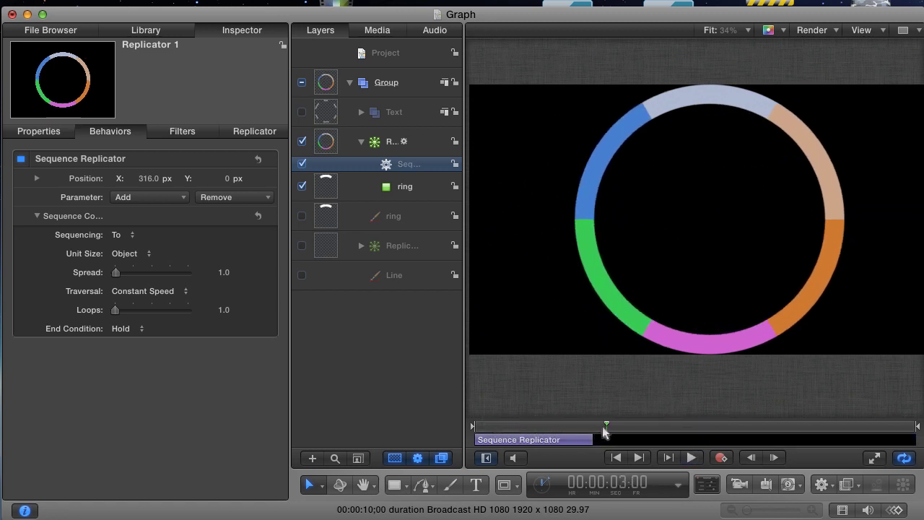
# Step: End the play range at 3:00 with Cmd+Option+O and replay the shortened animation
pyautogui.moveTo(605, 428); pyautogui.dragTo(599, 433)
pyautogui.press('super+alt+o')
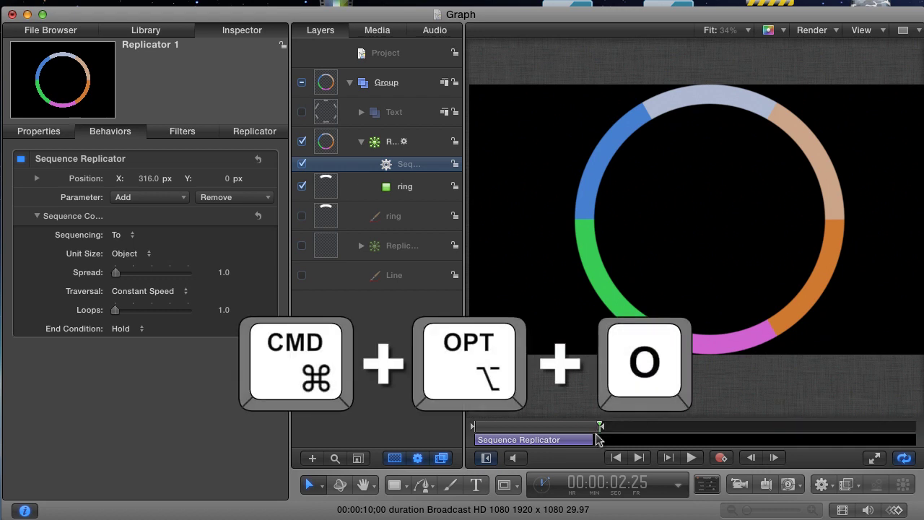
pyautogui.click(576, 426)
pyautogui.press('space')
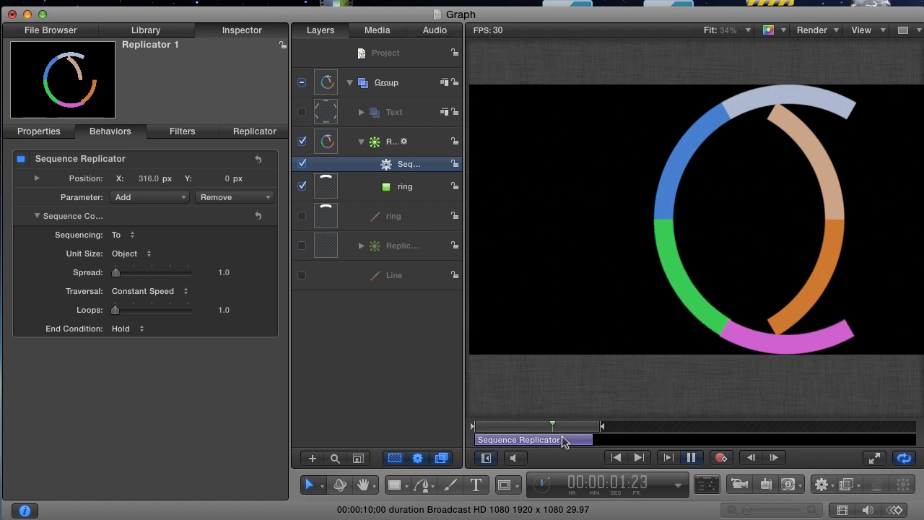
pyautogui.press('space')
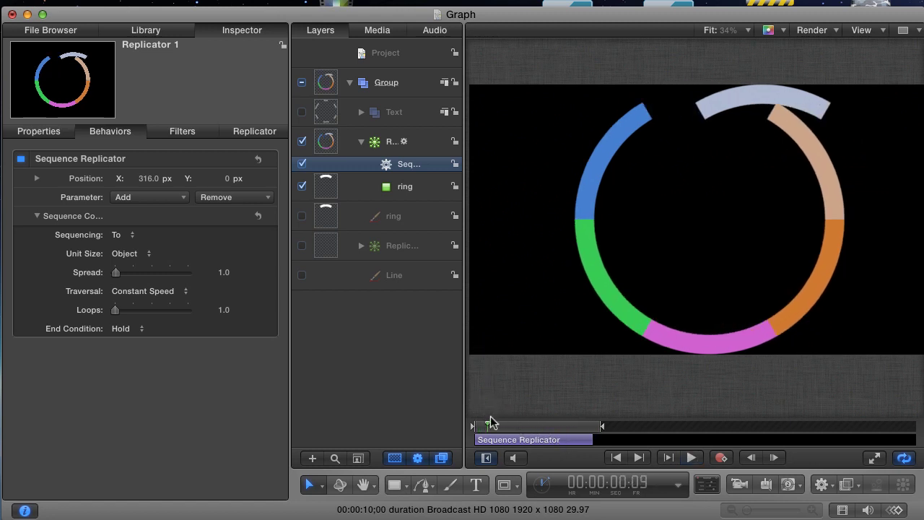
pyautogui.moveTo(495, 427)
pyautogui.mouseDown()
pyautogui.moveTo(595, 416)
pyautogui.moveTo(485, 424)
pyautogui.mouseUp()
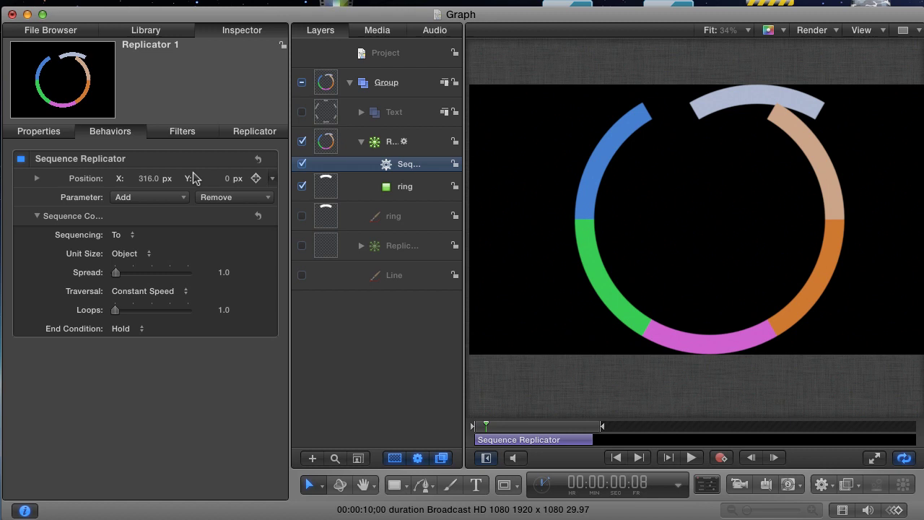
# Step: Compare From and Through sequencing while scrubbing, and settle on Sequencing From
pyautogui.click(133, 238)
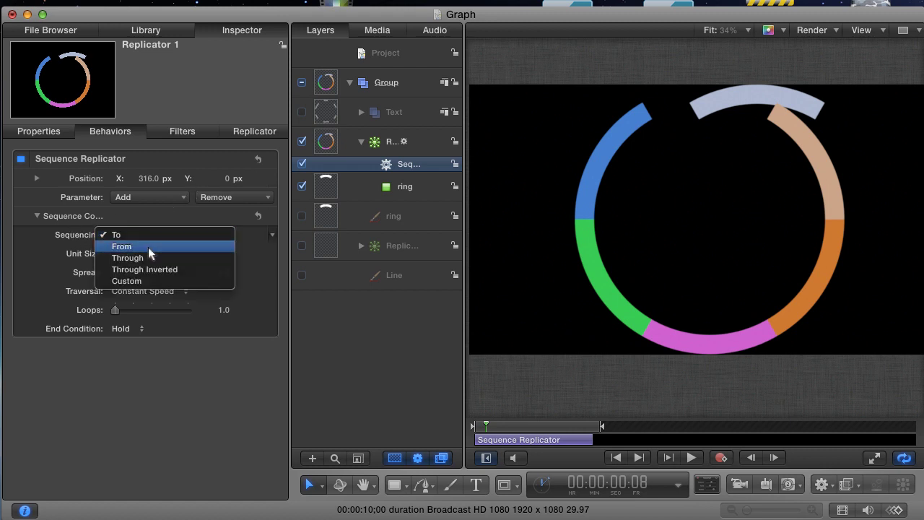
pyautogui.click(149, 247)
pyautogui.moveTo(494, 436)
pyautogui.mouseDown()
pyautogui.moveTo(605, 443)
pyautogui.moveTo(489, 438)
pyautogui.mouseUp()
pyautogui.click(135, 237)
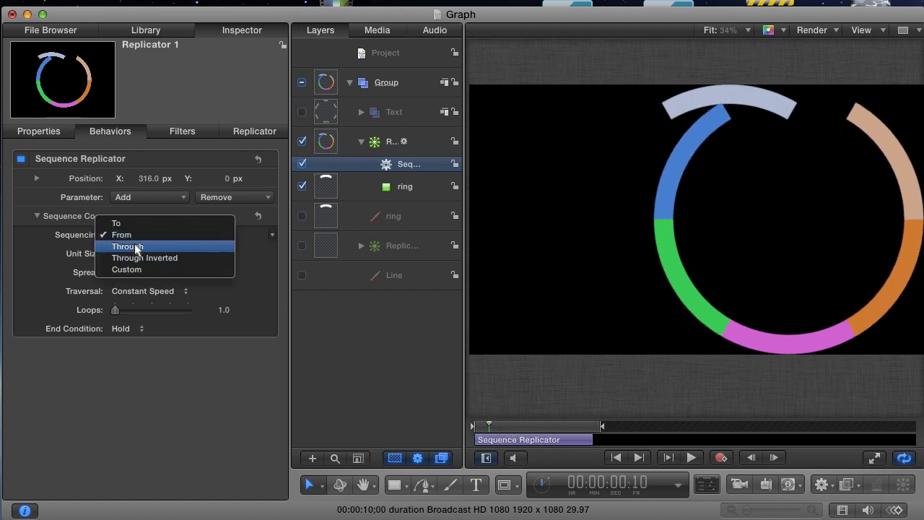
pyautogui.click(133, 246)
pyautogui.moveTo(489, 427); pyautogui.dragTo(511, 430)
pyautogui.click(157, 238)
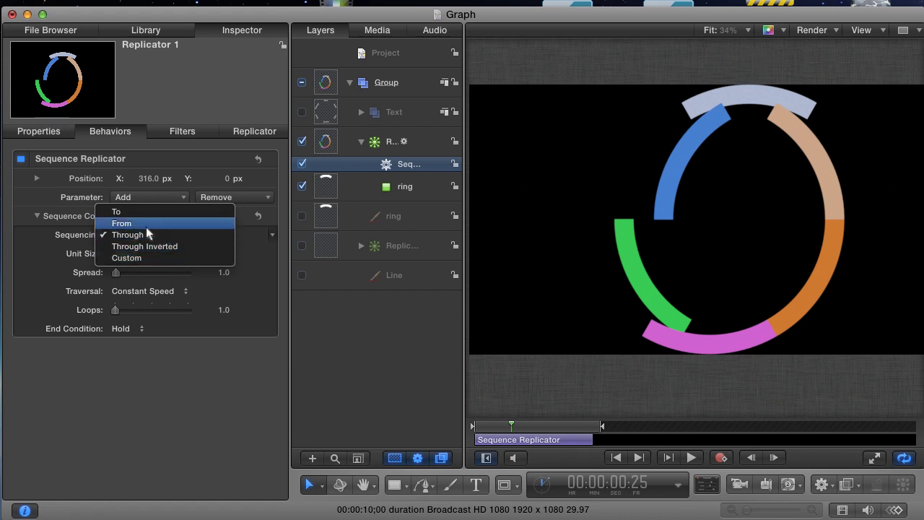
pyautogui.click(137, 225)
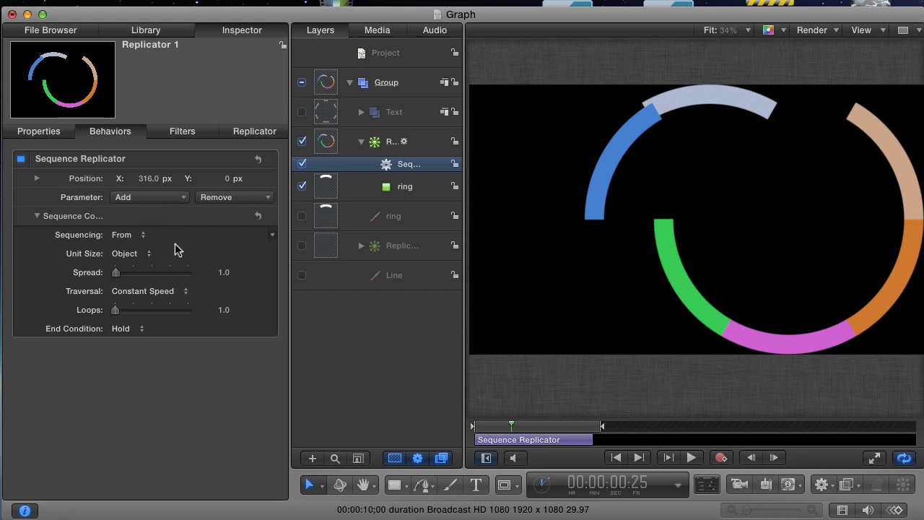
pyautogui.moveTo(512, 426); pyautogui.dragTo(497, 426)
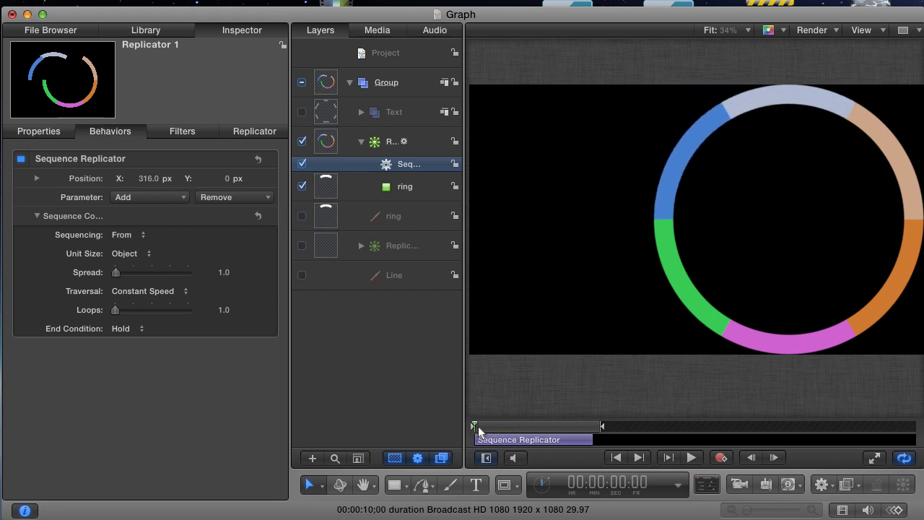
# Step: Reset the Position X offset to 0 so wedges fly in along Z at 369 px
pyautogui.moveTo(478, 428)
pyautogui.mouseDown()
pyautogui.moveTo(598, 426)
pyautogui.moveTo(477, 427)
pyautogui.mouseUp()
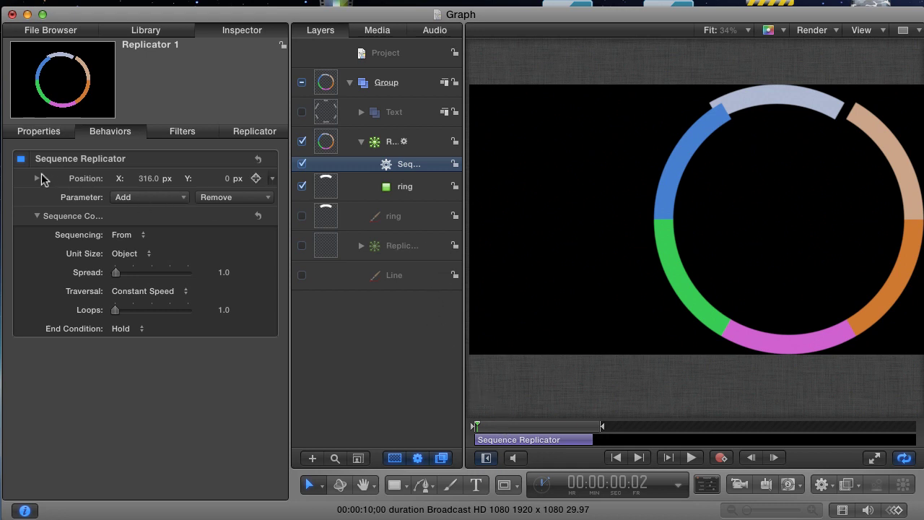
pyautogui.click(39, 177)
pyautogui.moveTo(477, 426); pyautogui.dragTo(523, 426)
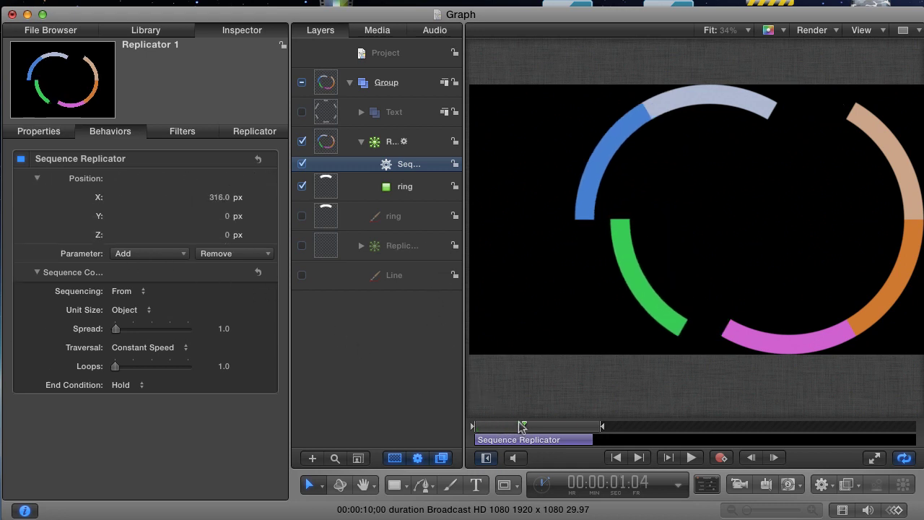
pyautogui.click(213, 197)
pyautogui.write('0')
pyautogui.press('Return')
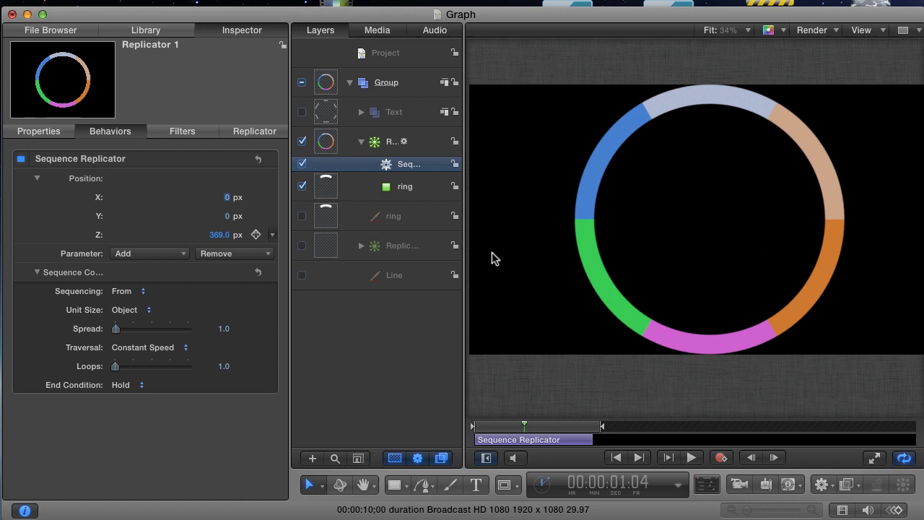
pyautogui.moveTo(521, 426); pyautogui.dragTo(499, 427)
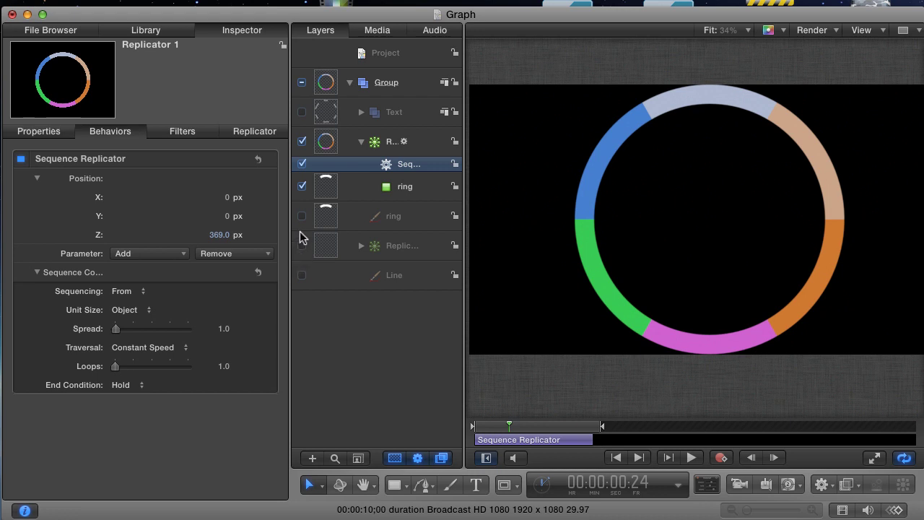
# Step: Turn on the replicator's 3D option and replay the wedges flying in from depth
pyautogui.click(253, 134)
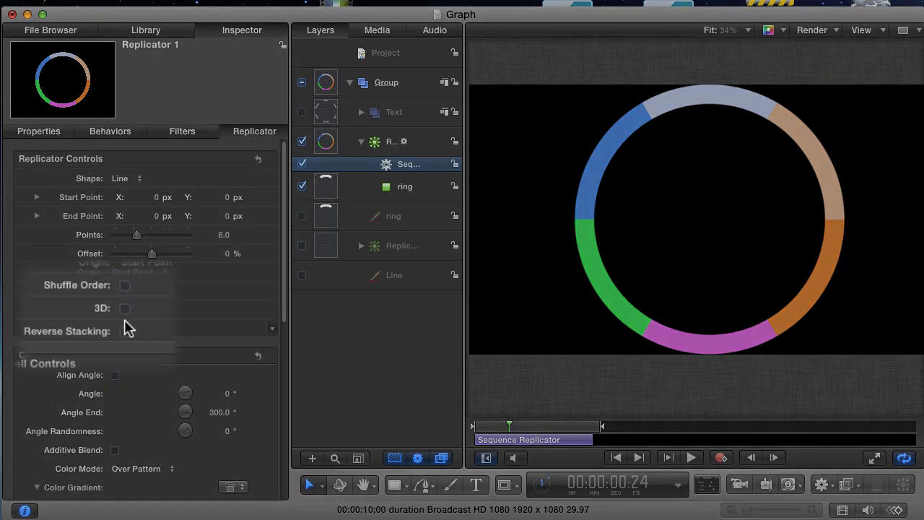
pyautogui.click(119, 309)
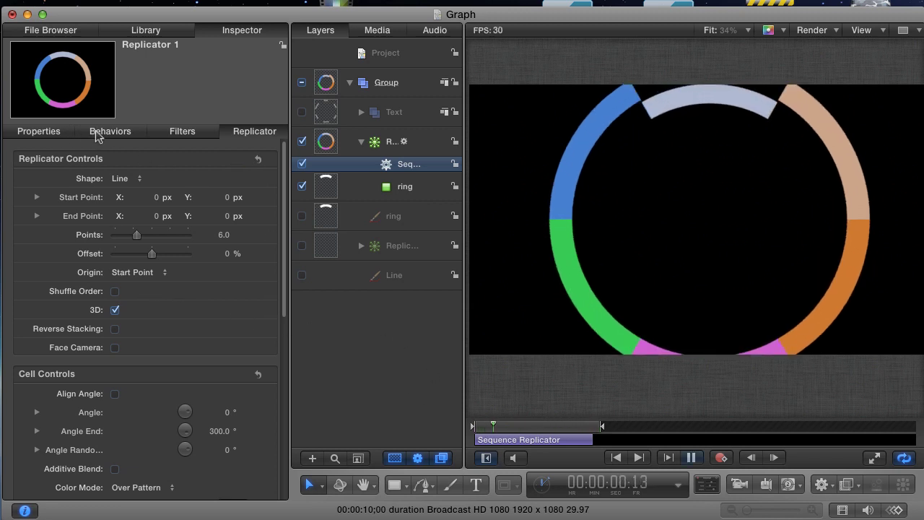
pyautogui.click(119, 133)
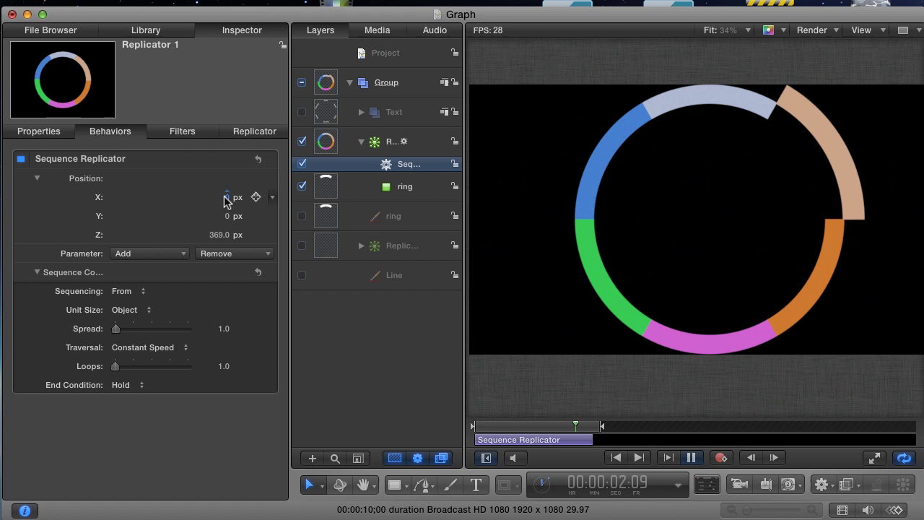
pyautogui.click(504, 426)
pyautogui.moveTo(505, 427)
pyautogui.mouseDown()
pyautogui.moveTo(484, 427)
pyautogui.moveTo(494, 427)
pyautogui.mouseUp()
pyautogui.press('space')
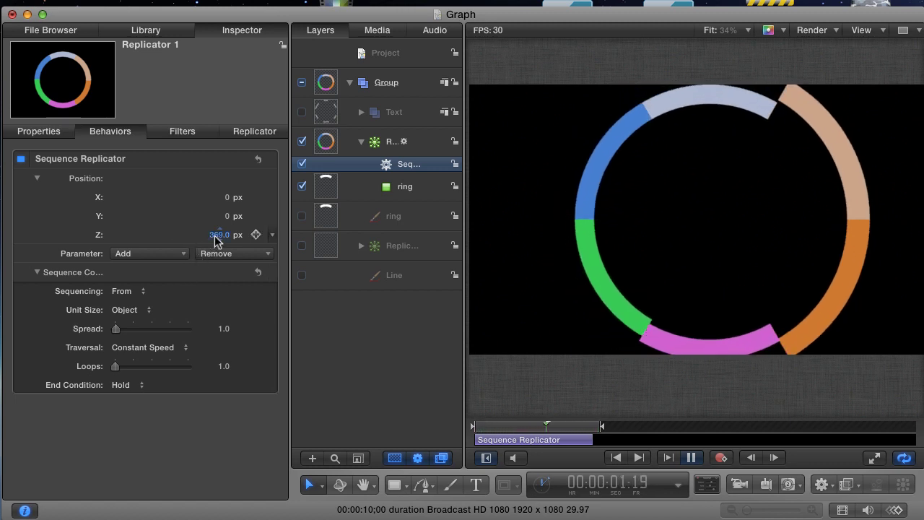
# Step: Set the Z offset to 1356 px and extend the Sequence Replicator bar's out point
pyautogui.moveTo(215, 235); pyautogui.dragTo(278, 243)
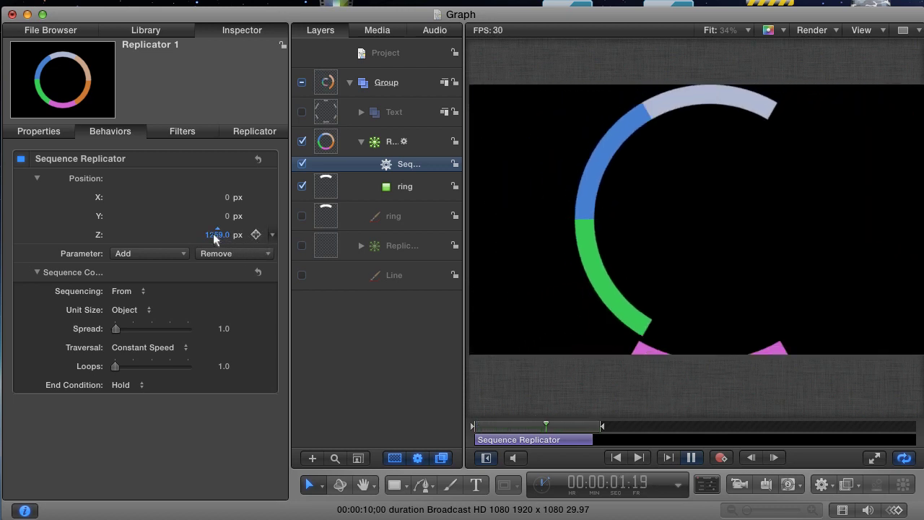
pyautogui.moveTo(213, 235); pyautogui.dragTo(216, 240)
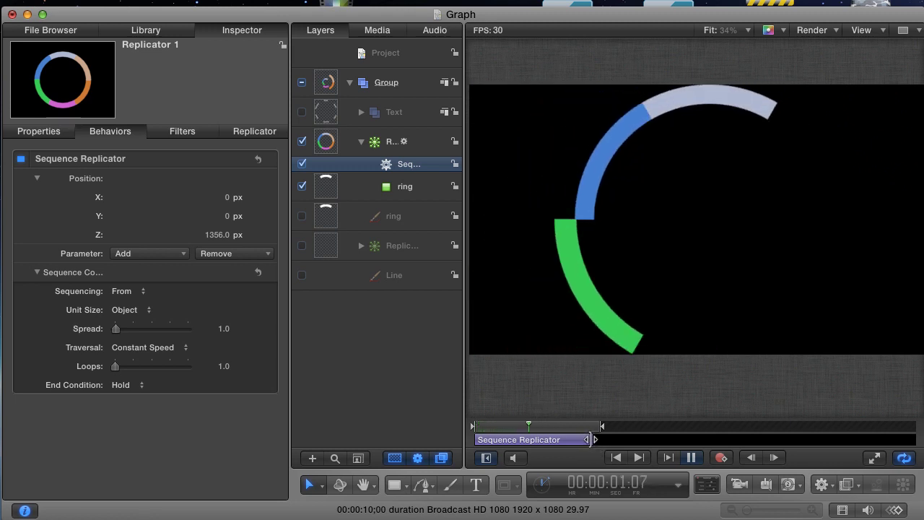
pyautogui.moveTo(590, 439)
pyautogui.mouseDown()
pyautogui.moveTo(628, 439)
pyautogui.moveTo(613, 429)
pyautogui.moveTo(637, 427)
pyautogui.mouseUp()
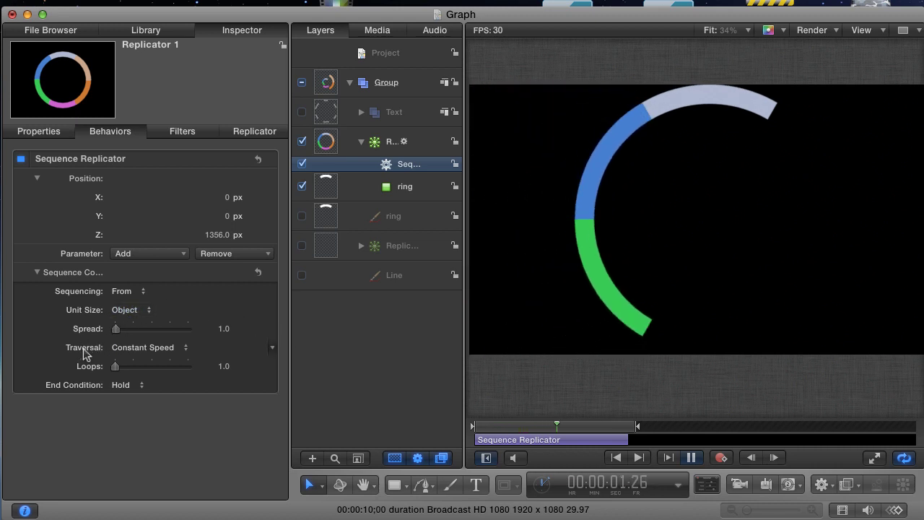
# Step: Set Traversal to Ease Out and extend the Sequence Replicator bar to about 4;01
pyautogui.click(180, 348)
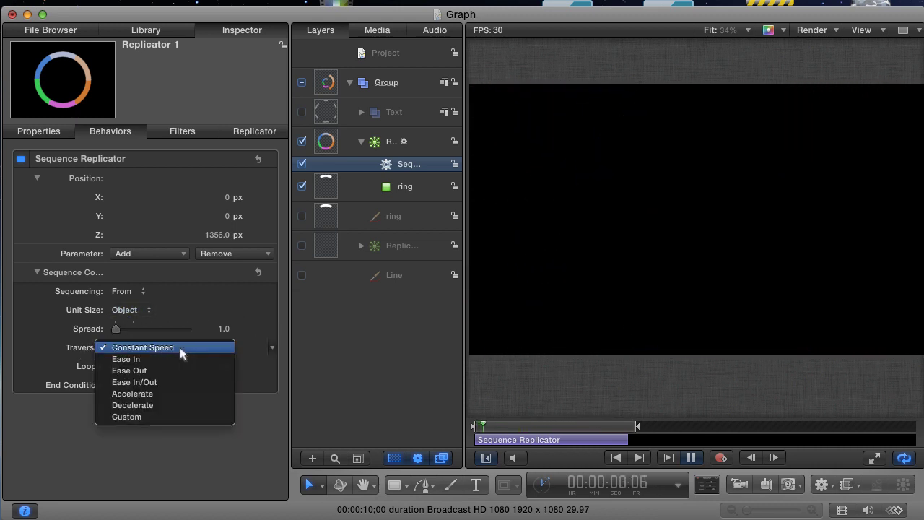
pyautogui.click(178, 369)
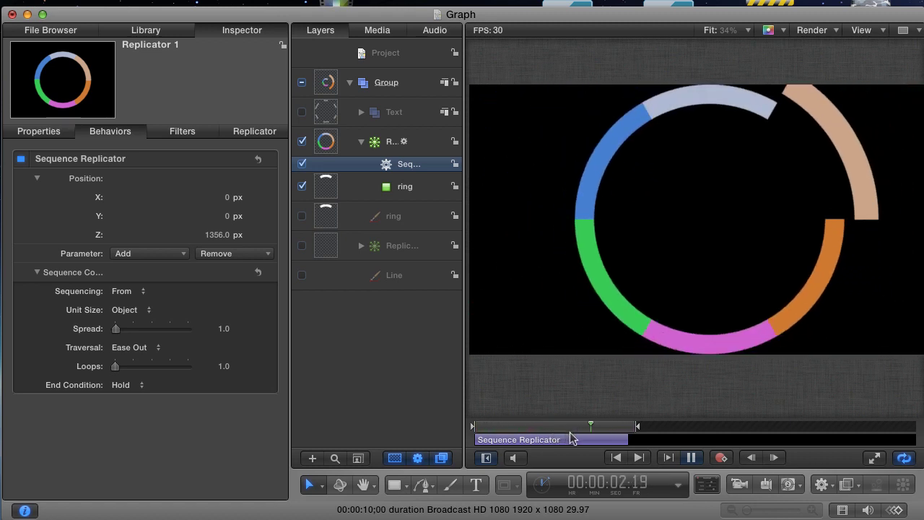
pyautogui.moveTo(627, 440); pyautogui.dragTo(654, 440)
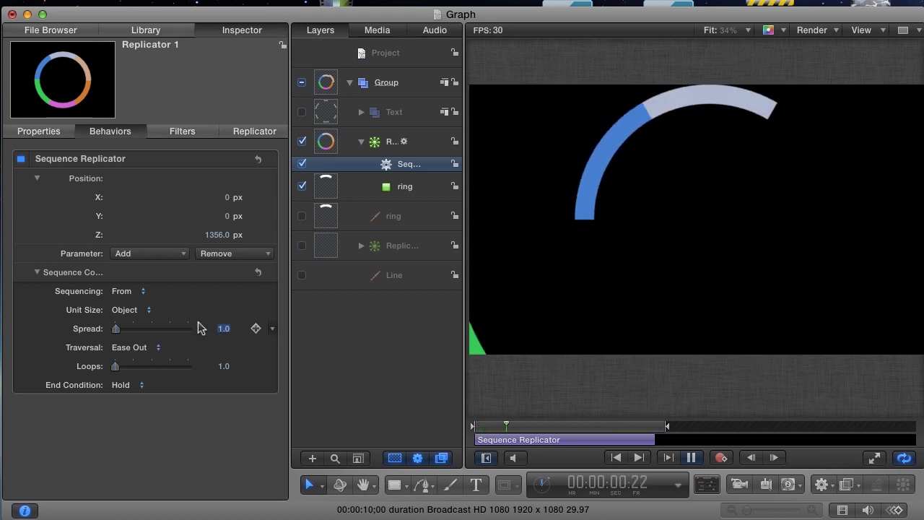
# Step: Set the Sequence Replicator's Spread to 3.0 so wedge arrivals overlap
pyautogui.click(224, 328)
pyautogui.write('0')
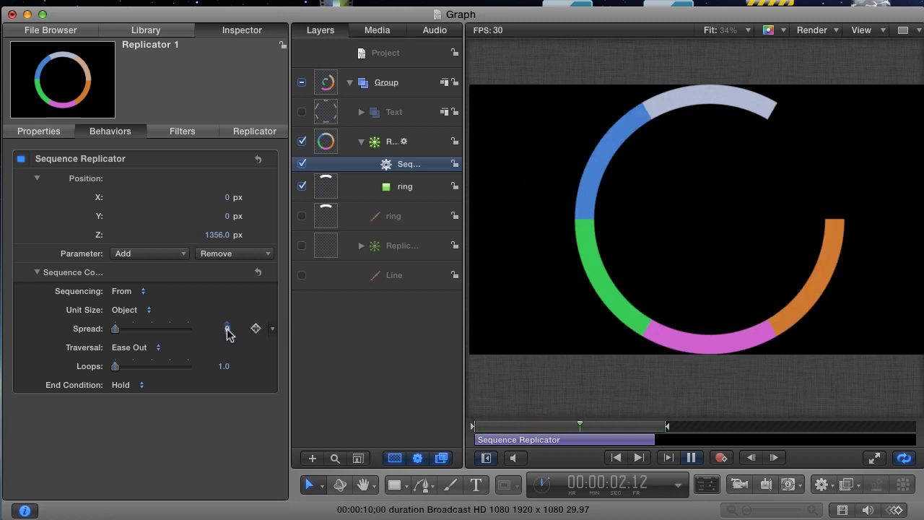
pyautogui.write('3')
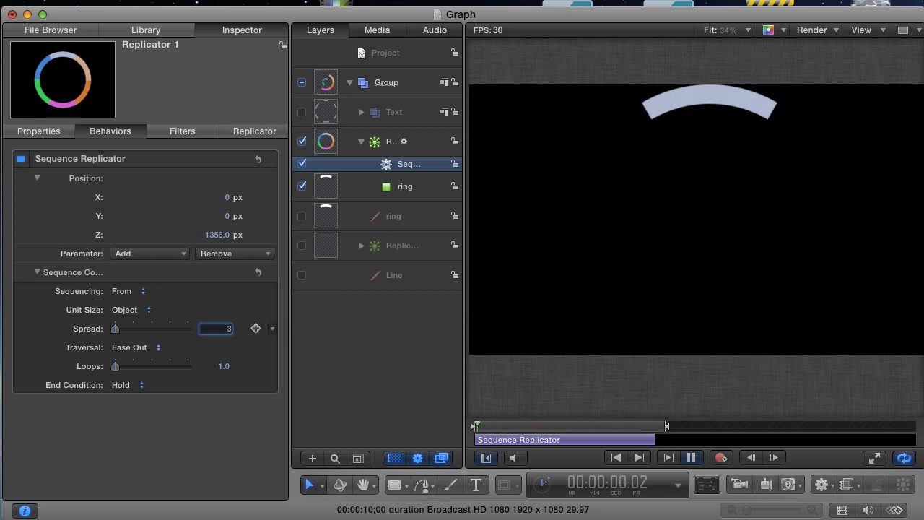
pyautogui.press('Return')
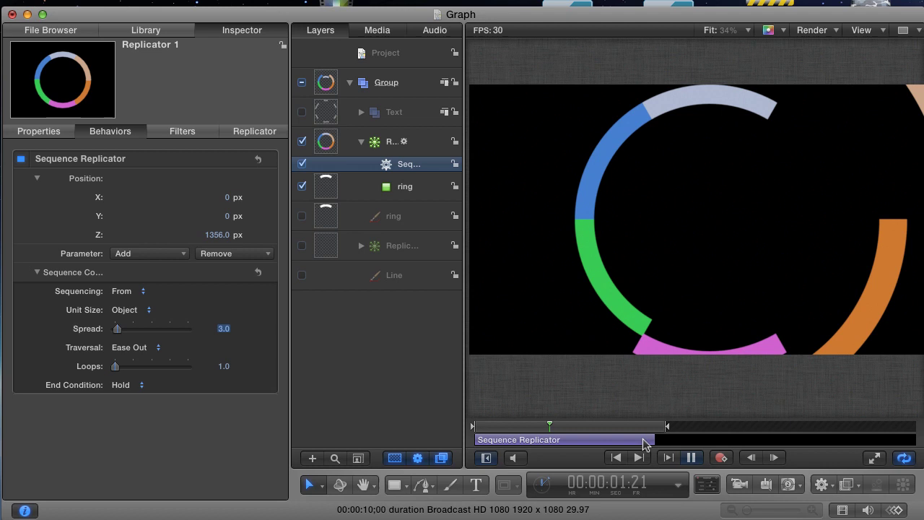
# Step: Trim the Sequence Replicator behaviour's out point shorter and stop playback
pyautogui.moveTo(645, 443); pyautogui.dragTo(623, 442)
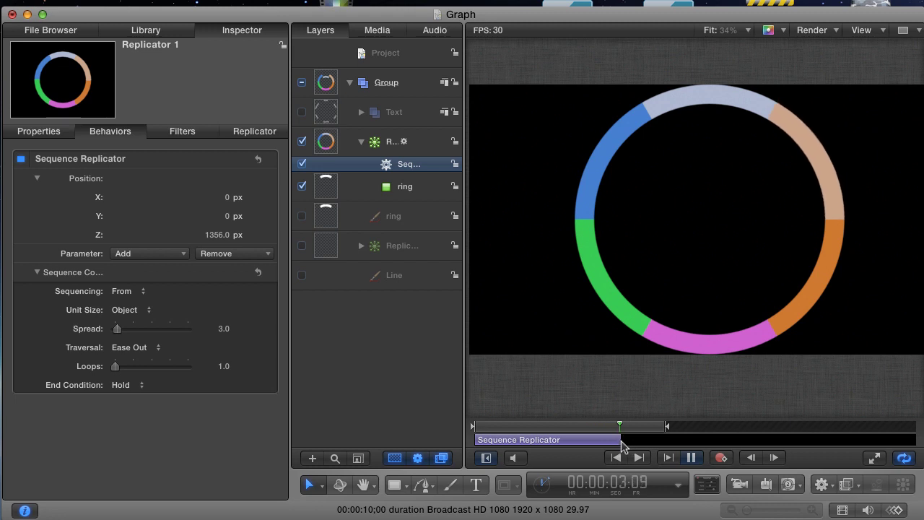
pyautogui.moveTo(619, 440)
pyautogui.mouseDown()
pyautogui.moveTo(628, 427)
pyautogui.moveTo(630, 436)
pyautogui.mouseUp()
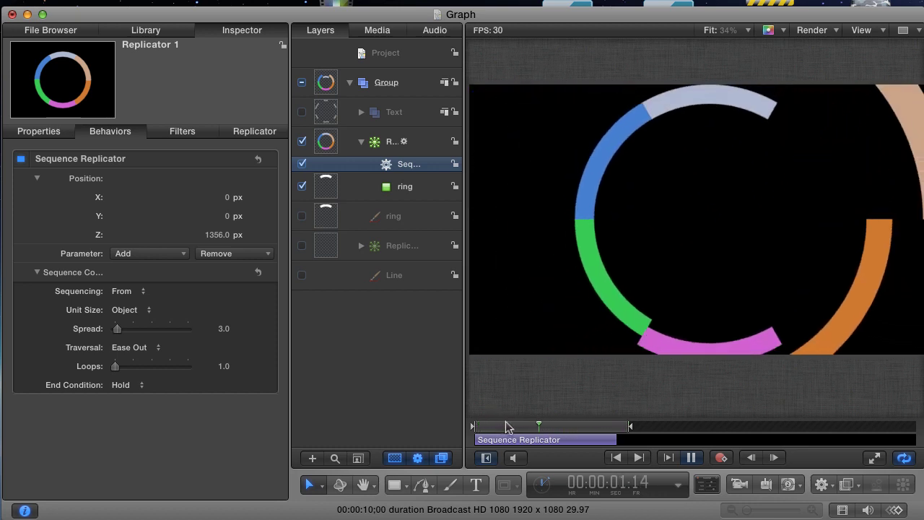
pyautogui.press('space')
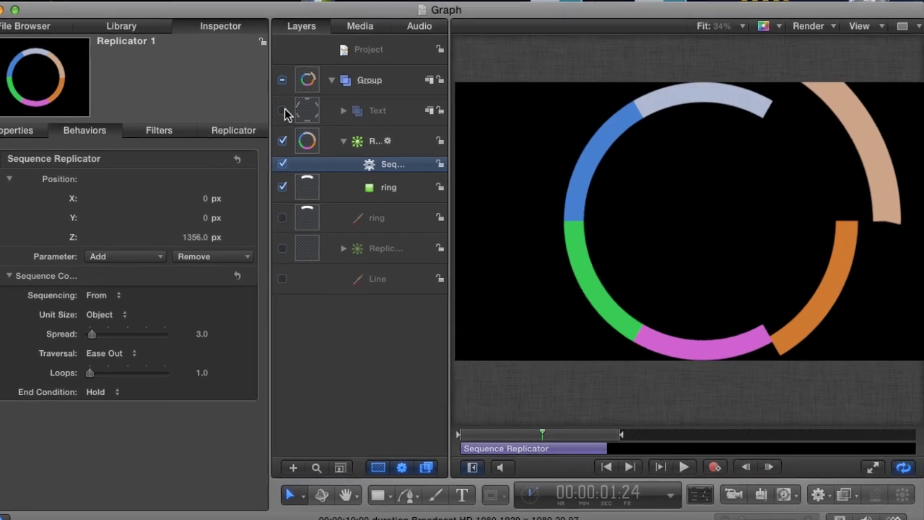
# Step: Turn on the Text group, expand its six label layers, and scrub to preview the labels
pyautogui.click(302, 112)
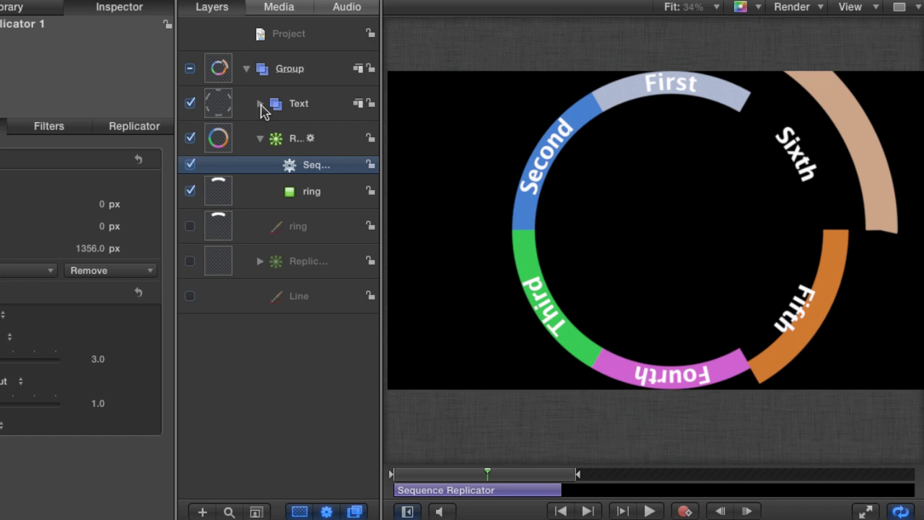
pyautogui.click(259, 103)
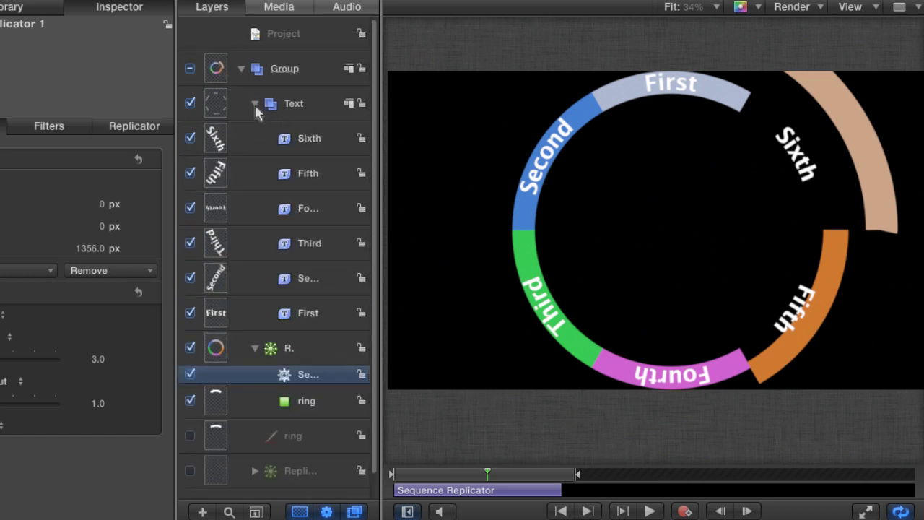
pyautogui.click(255, 105)
pyautogui.click(254, 105)
pyautogui.moveTo(487, 472); pyautogui.dragTo(426, 484)
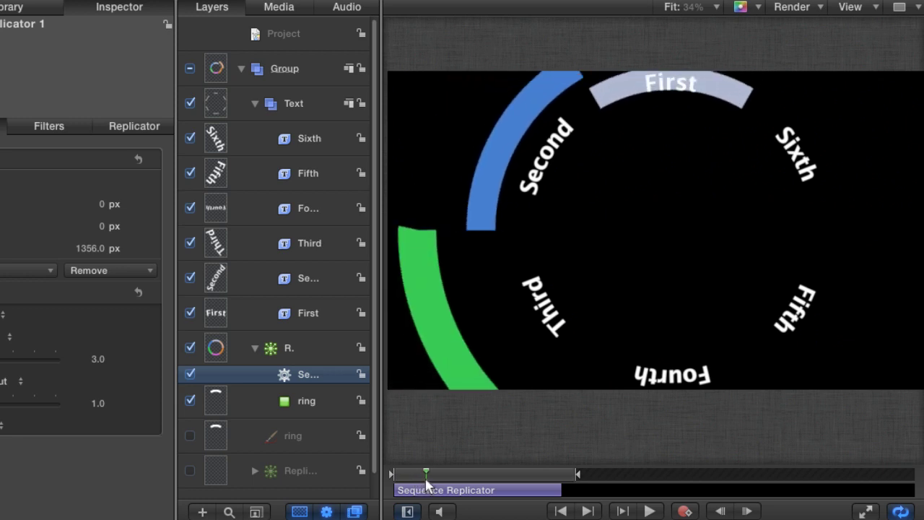
# Step: Set staggered In points for the First, Second, Third and Fourth labels at each wedge's arrival
pyautogui.click(314, 322)
pyautogui.press('i')
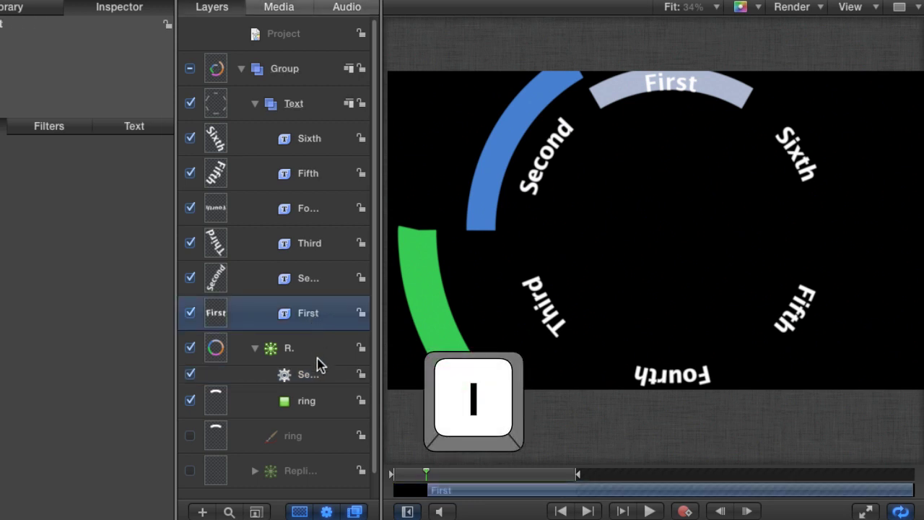
pyautogui.moveTo(427, 478); pyautogui.dragTo(441, 477)
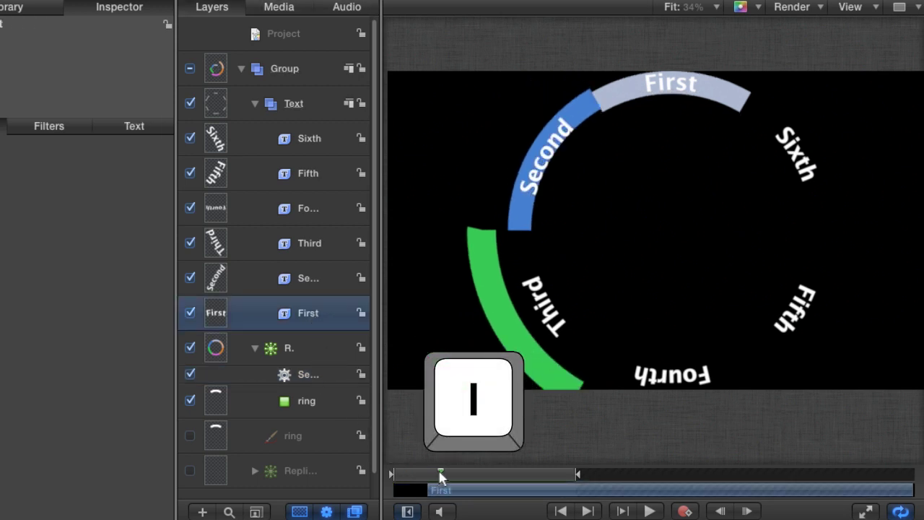
pyautogui.click(318, 286)
pyautogui.press('i')
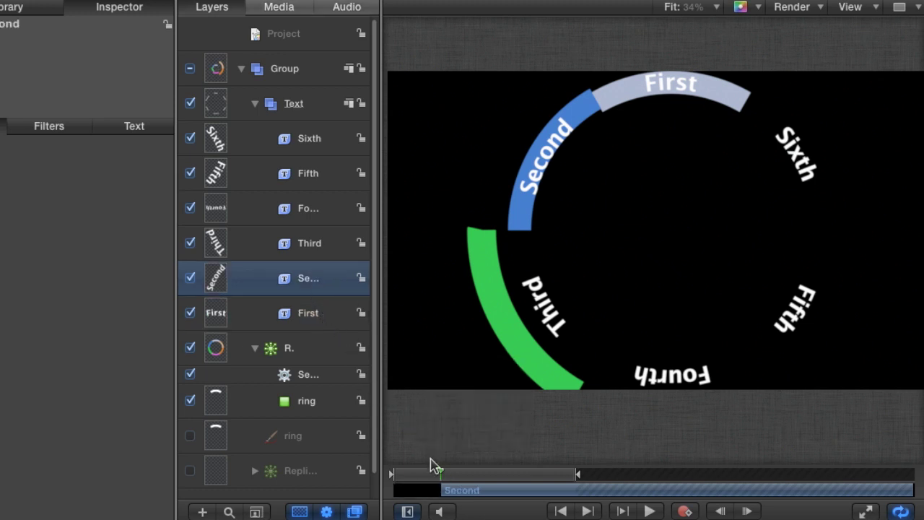
pyautogui.moveTo(441, 474); pyautogui.dragTo(456, 477)
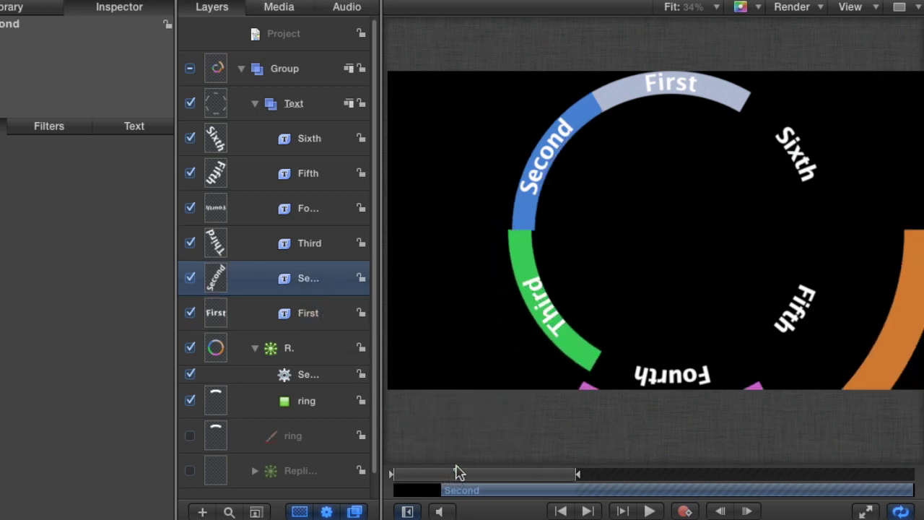
pyautogui.click(305, 251)
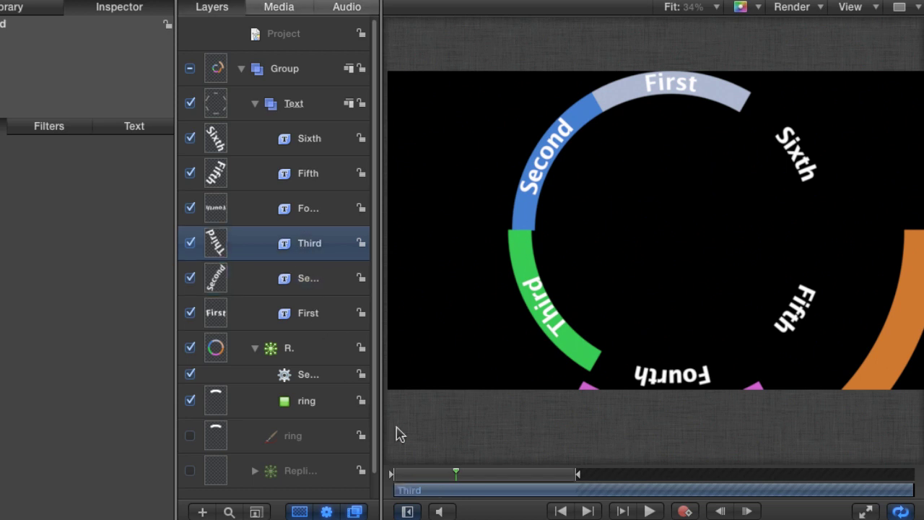
pyautogui.press('i')
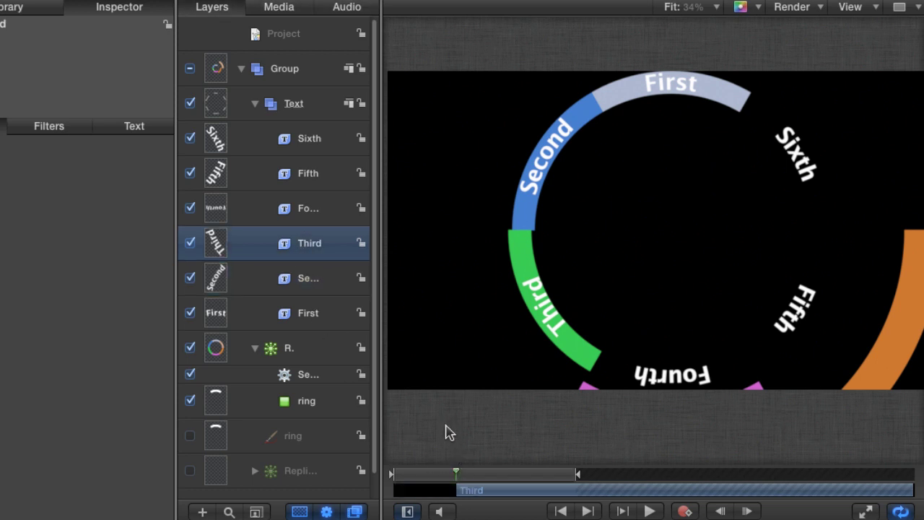
pyautogui.moveTo(458, 474); pyautogui.dragTo(473, 473)
pyautogui.click(306, 219)
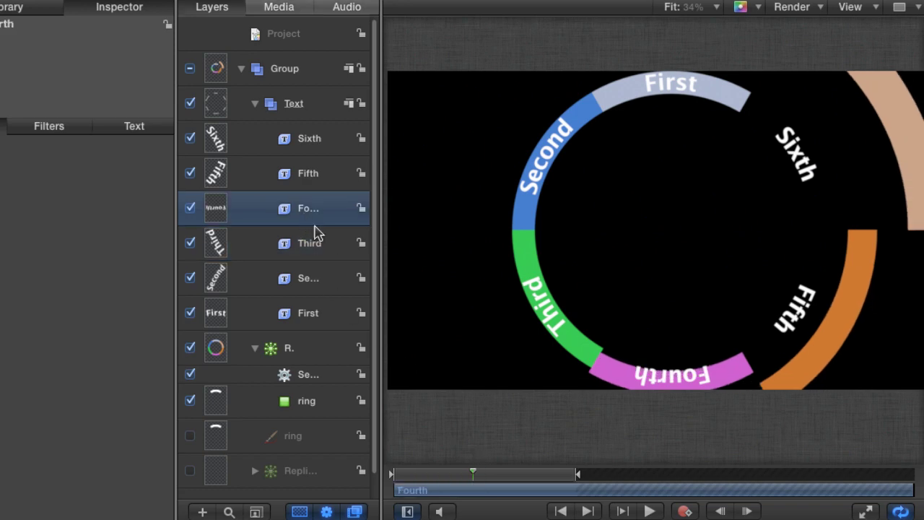
pyautogui.press('i')
pyautogui.moveTo(477, 475); pyautogui.dragTo(487, 472)
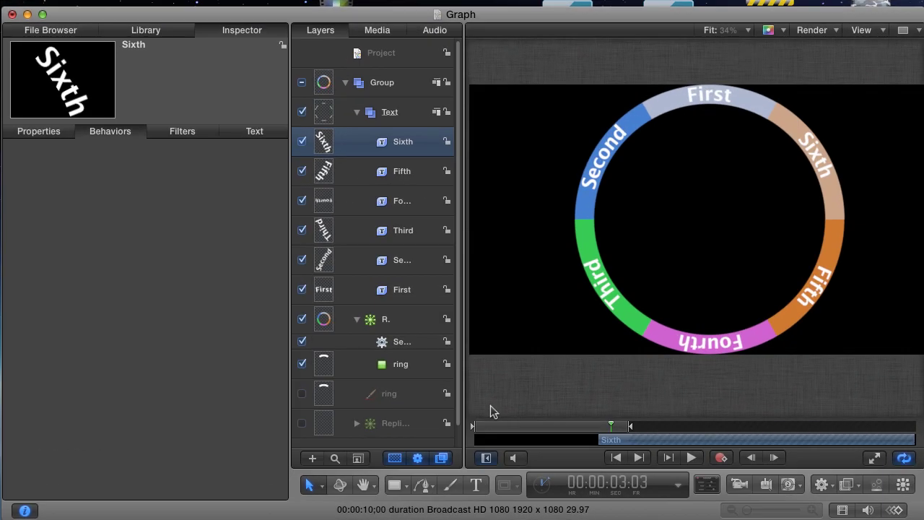
# Step: Give the First label a Fade In/Fade Out with Fade In Time 6.0 and Fade Out 0, and preview
pyautogui.click(397, 292)
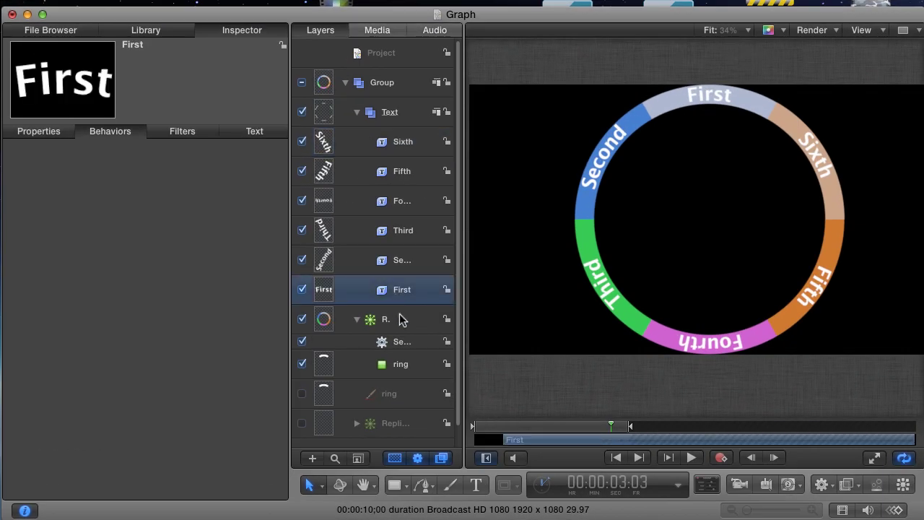
pyautogui.click(822, 484)
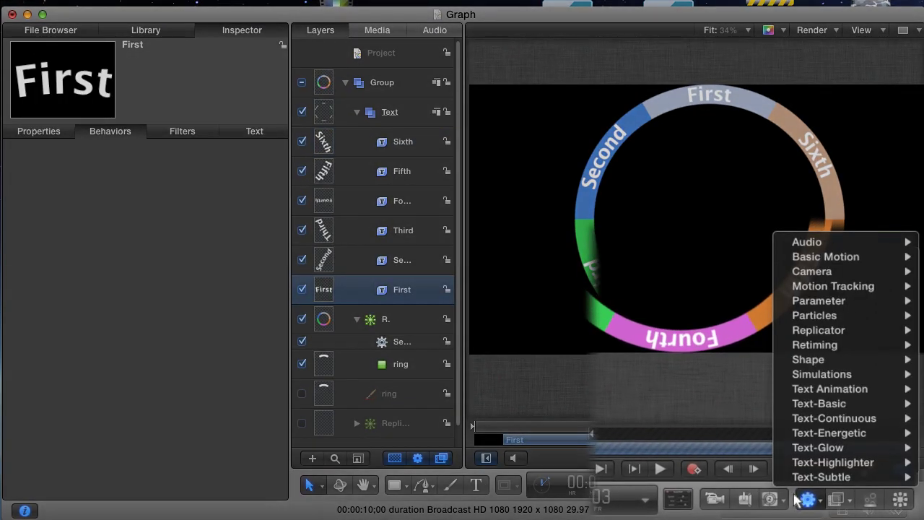
pyautogui.moveTo(783, 264)
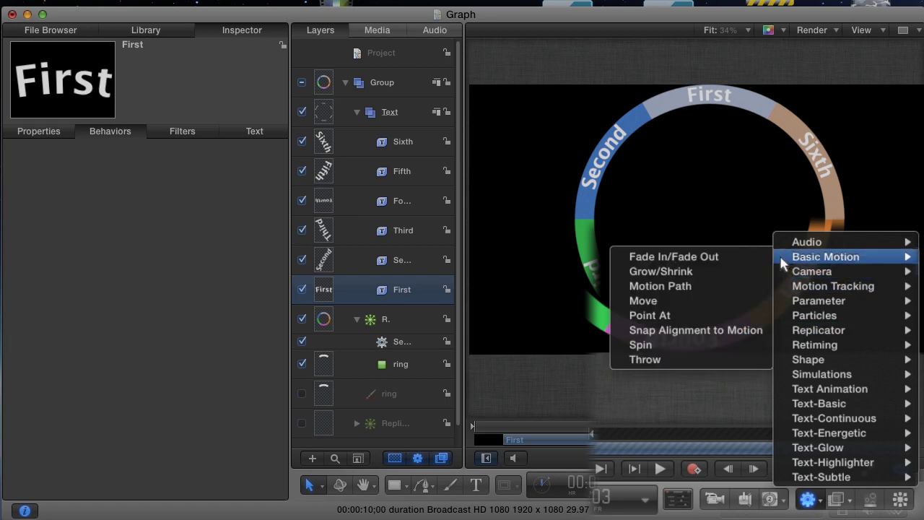
pyautogui.click(704, 258)
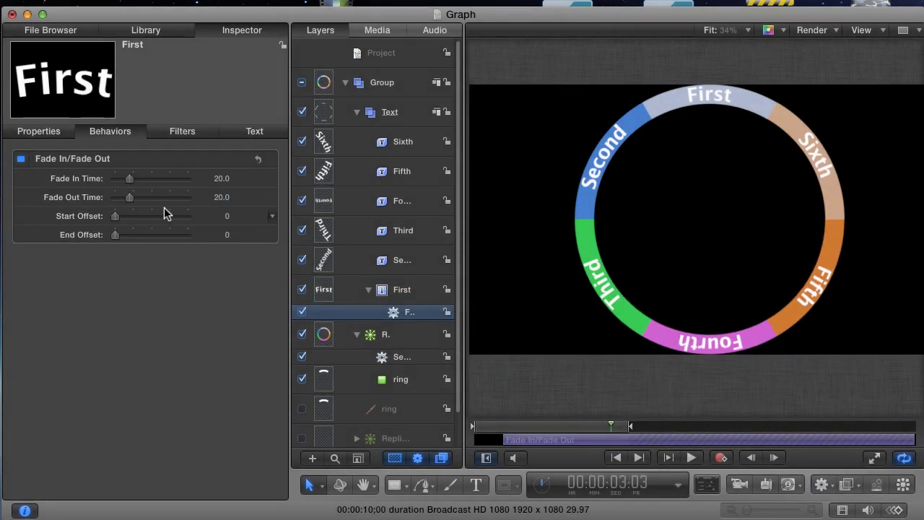
pyautogui.moveTo(128, 196); pyautogui.dragTo(99, 197)
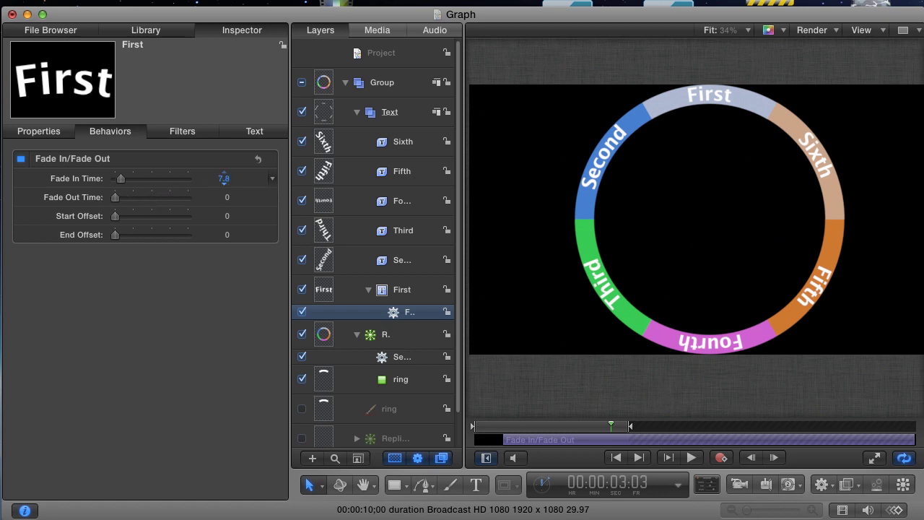
pyautogui.click(223, 180)
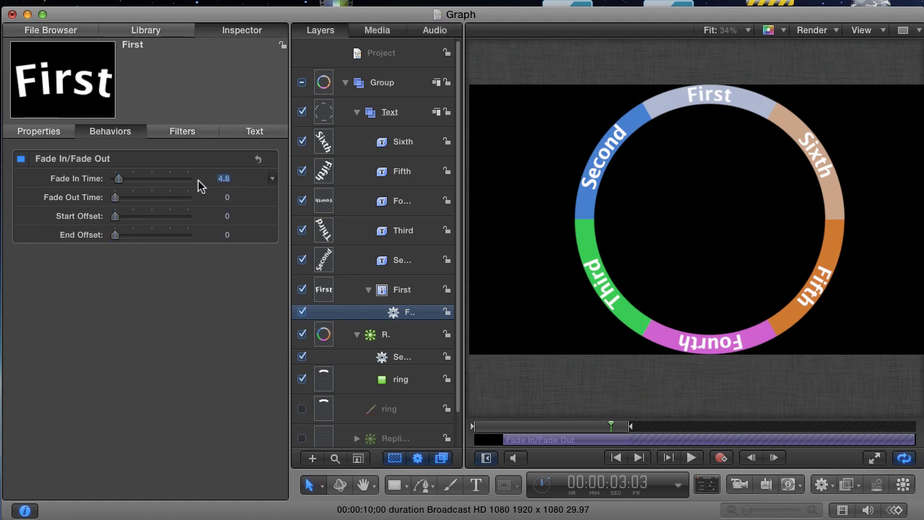
pyautogui.write('6')
pyautogui.press('Return')
pyautogui.click(489, 429)
pyautogui.press('space')
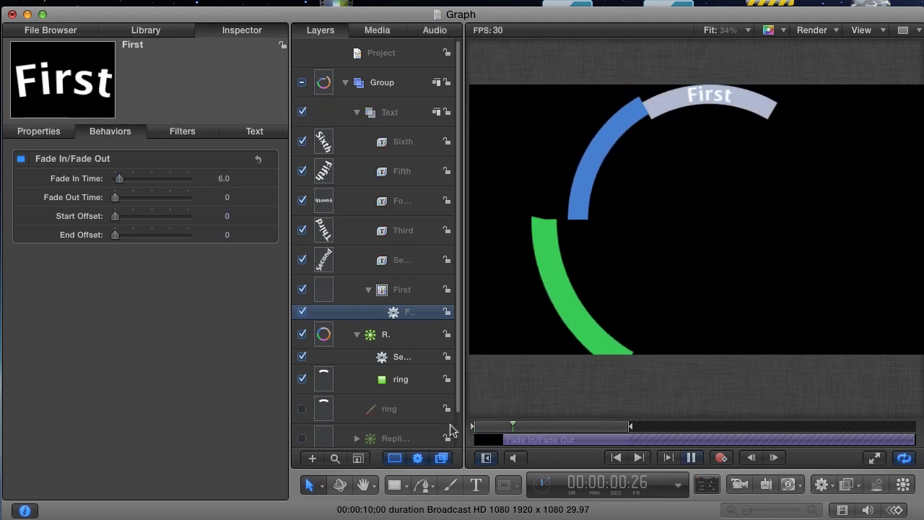
# Step: Copy the First label's Fade In/Fade Out behaviour onto the Second and Third labels
pyautogui.moveTo(495, 436); pyautogui.dragTo(519, 426)
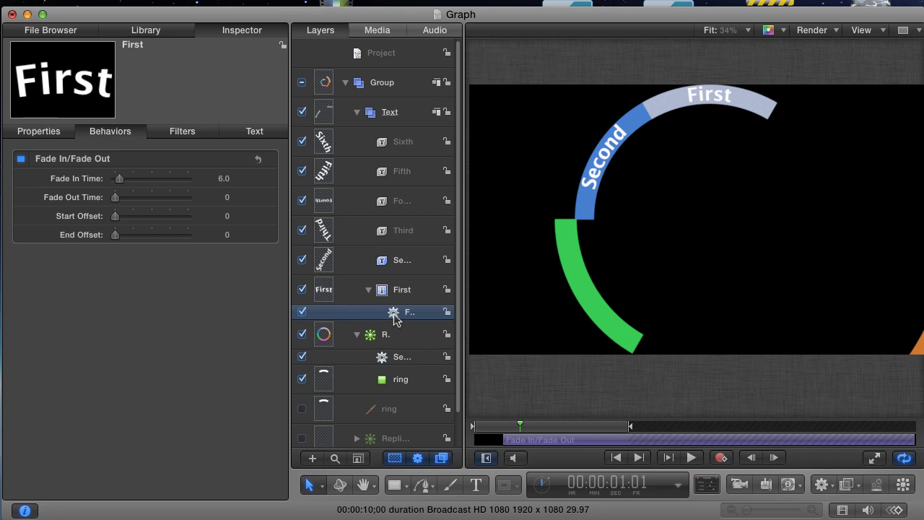
pyautogui.moveTo(393, 316); pyautogui.dragTo(396, 268)
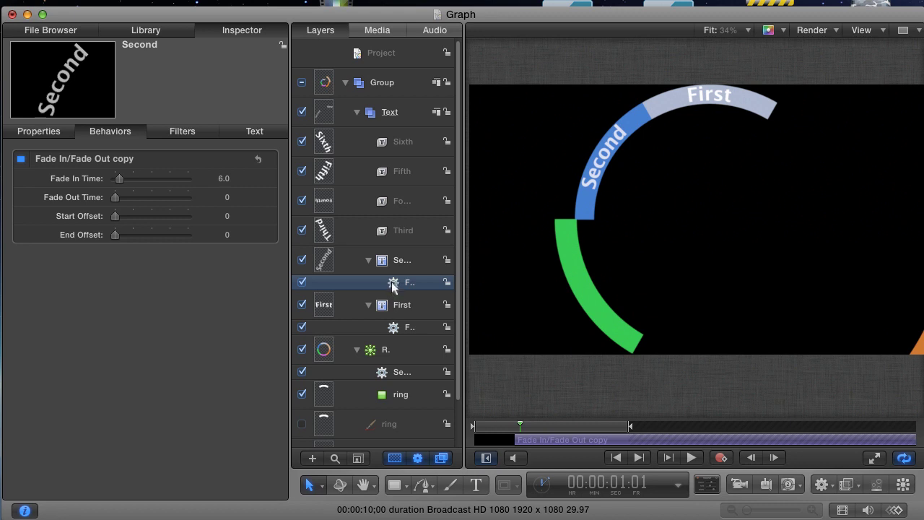
pyautogui.moveTo(398, 285); pyautogui.dragTo(404, 153)
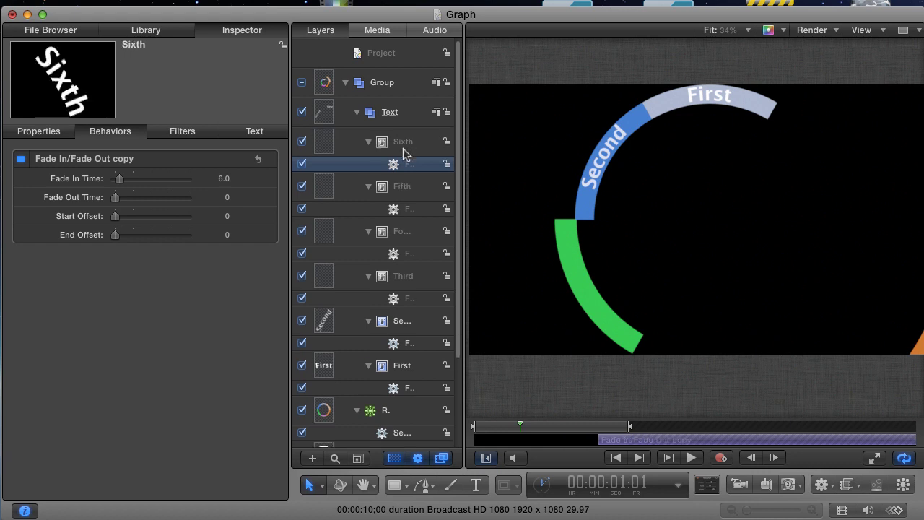
pyautogui.moveTo(529, 425); pyautogui.dragTo(493, 425)
pyautogui.press('Home')
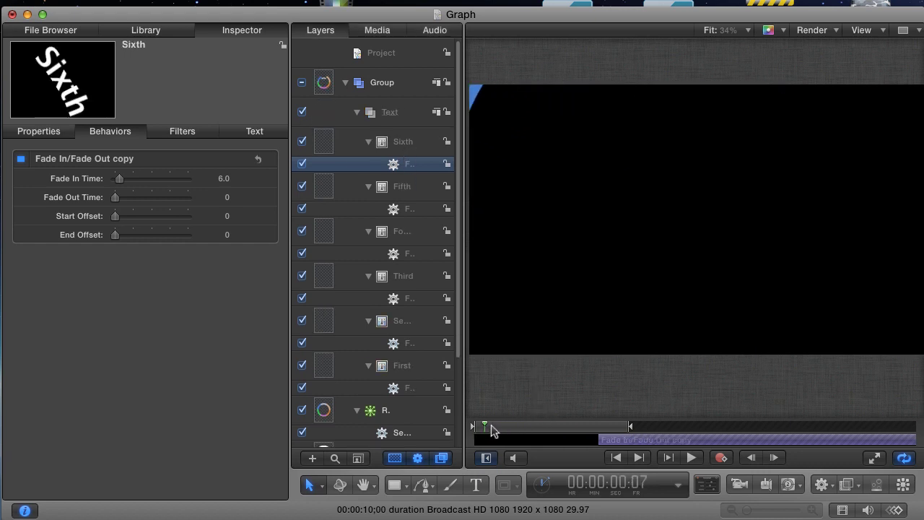
pyautogui.press('space')
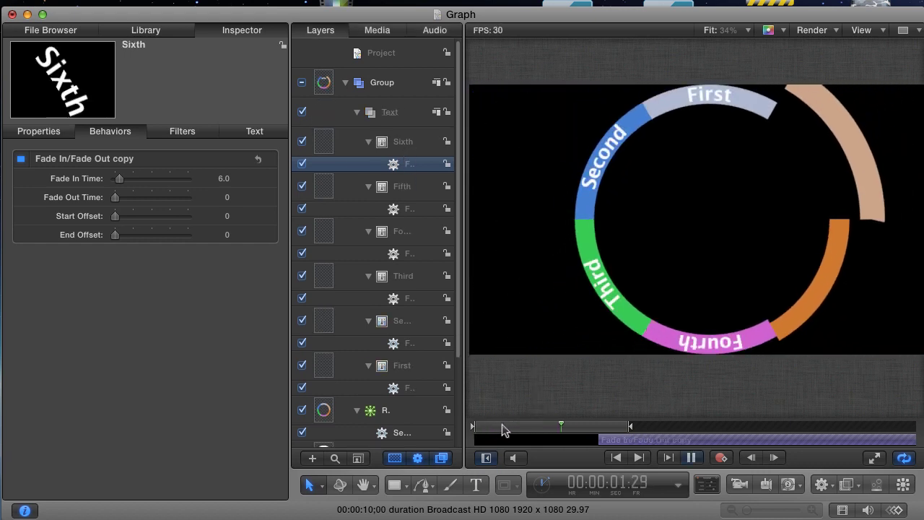
pyautogui.press('space')
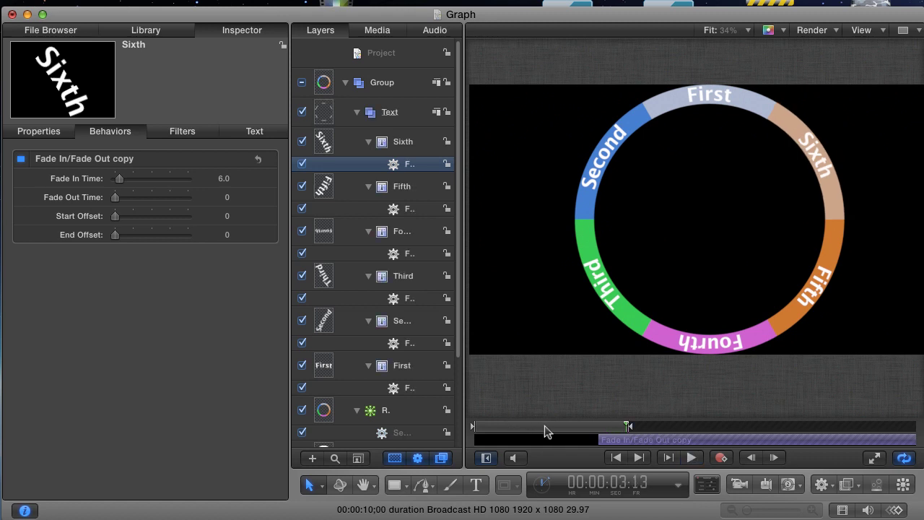
pyautogui.moveTo(577, 425); pyautogui.dragTo(610, 432)
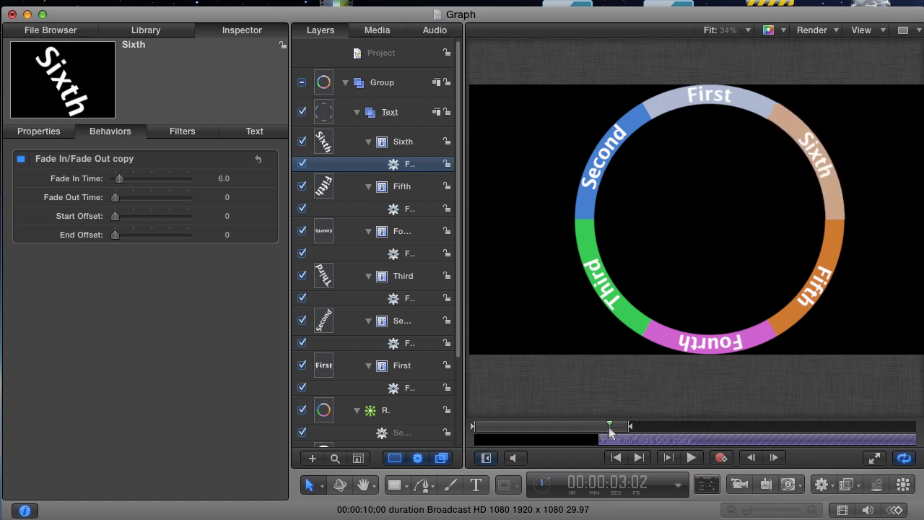
# Step: Collapse the Text group, select the Group layer and show its Properties (Position 0, Rotation 0°, Scale 100%)
pyautogui.click(357, 113)
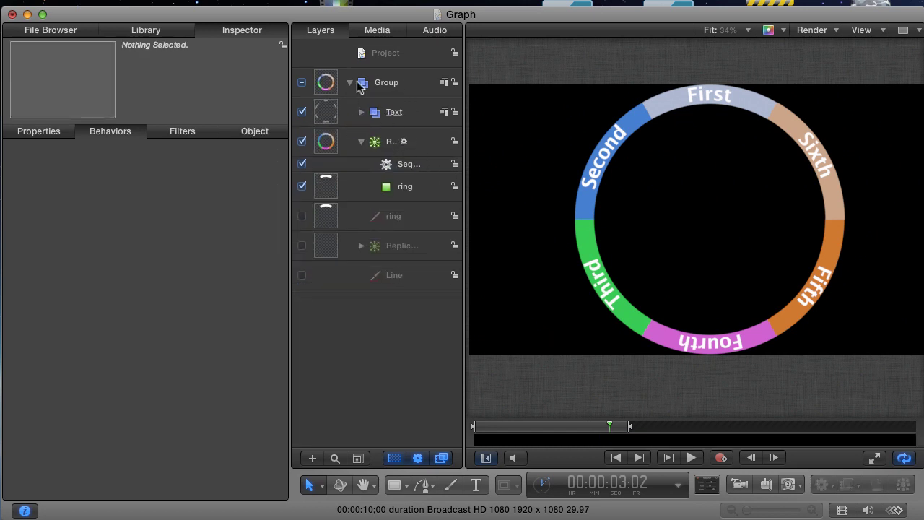
pyautogui.moveTo(610, 425); pyautogui.dragTo(573, 425)
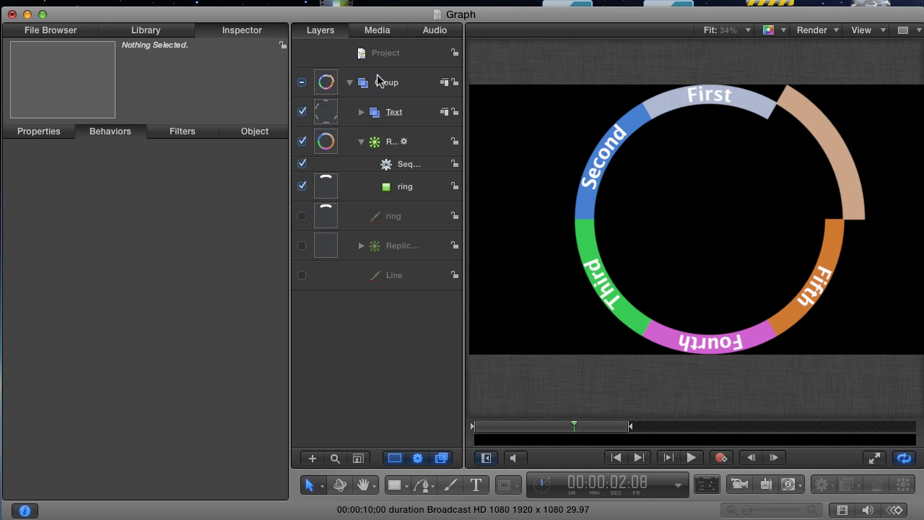
pyautogui.moveTo(585, 427); pyautogui.dragTo(622, 427)
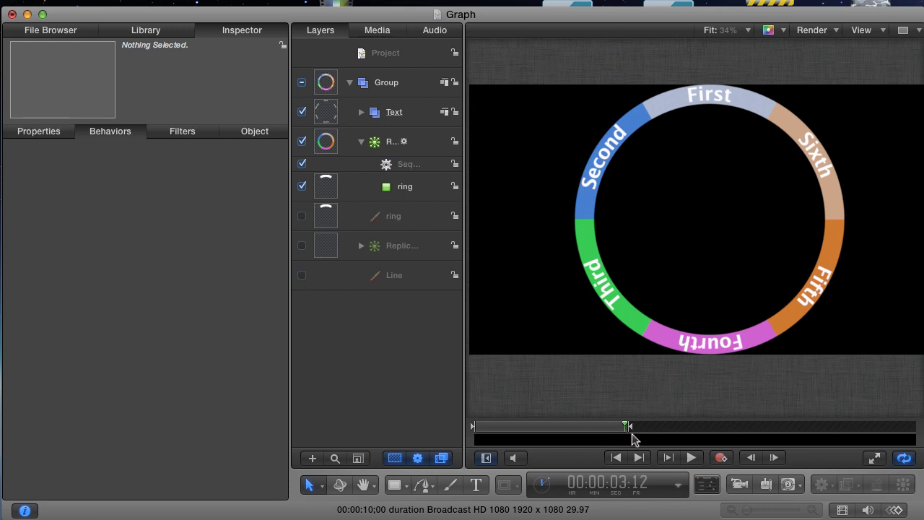
pyautogui.moveTo(634, 432); pyautogui.dragTo(627, 431)
pyautogui.click(393, 87)
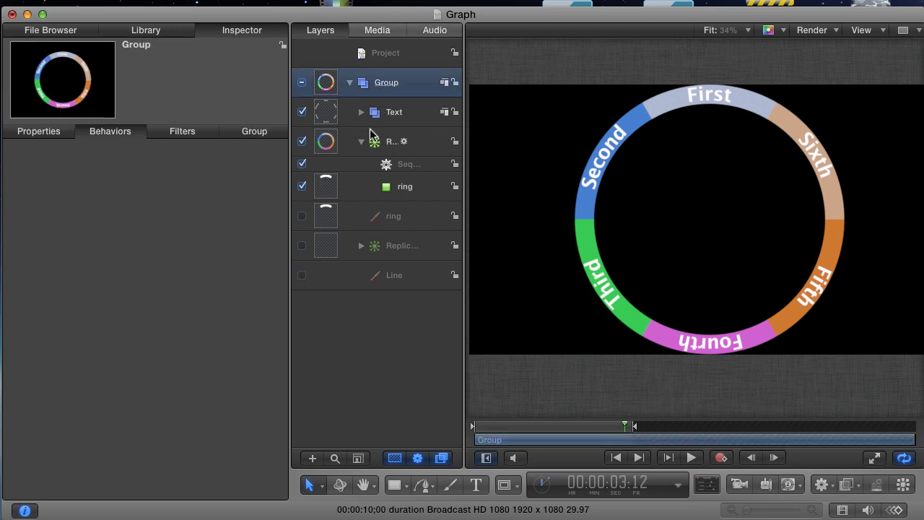
pyautogui.click(52, 130)
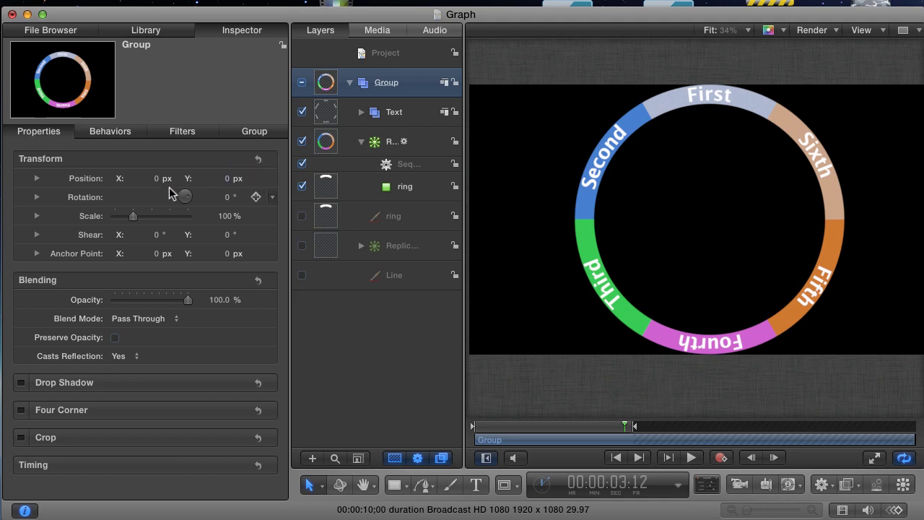
# Step: Add a Ramp behaviour to the Group's Rotation with End Value 4.0 and Curvature 100%
pyautogui.click(273, 201)
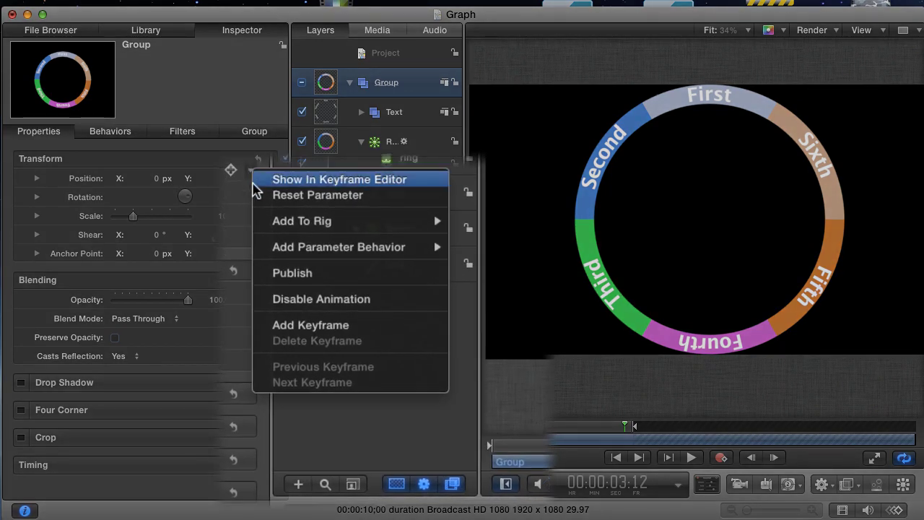
pyautogui.moveTo(268, 245)
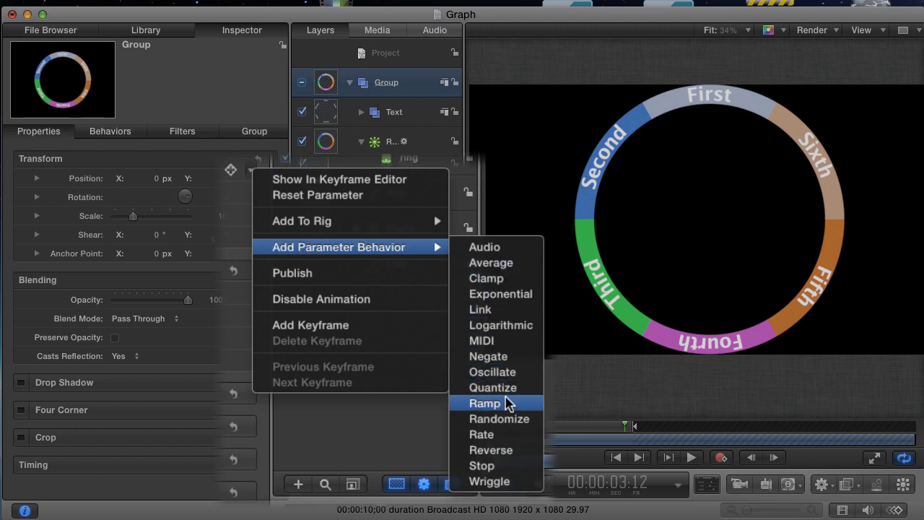
pyautogui.click(508, 406)
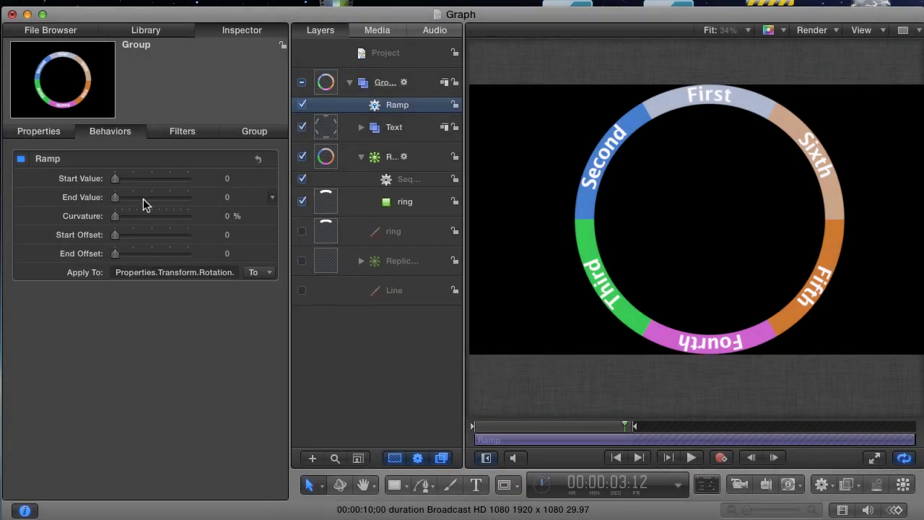
pyautogui.click(231, 198)
pyautogui.write('4')
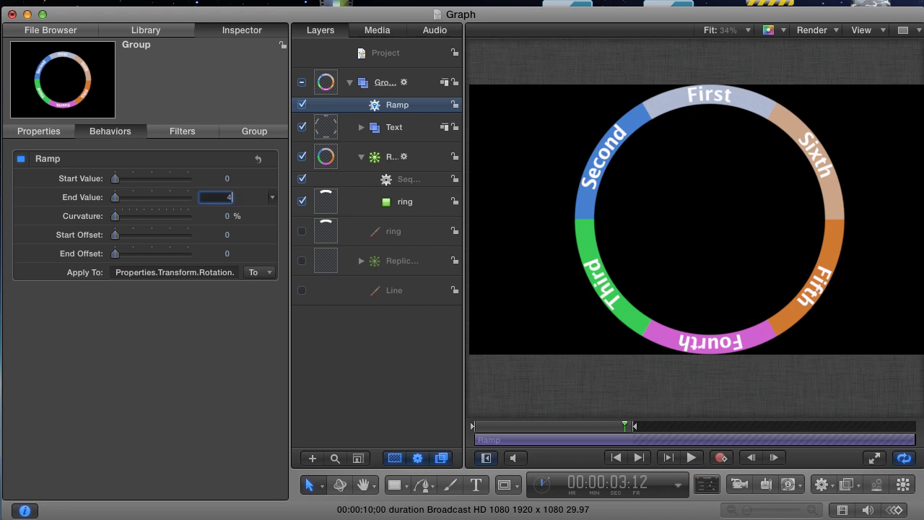
pyautogui.press('Return')
pyautogui.moveTo(115, 217); pyautogui.dragTo(192, 223)
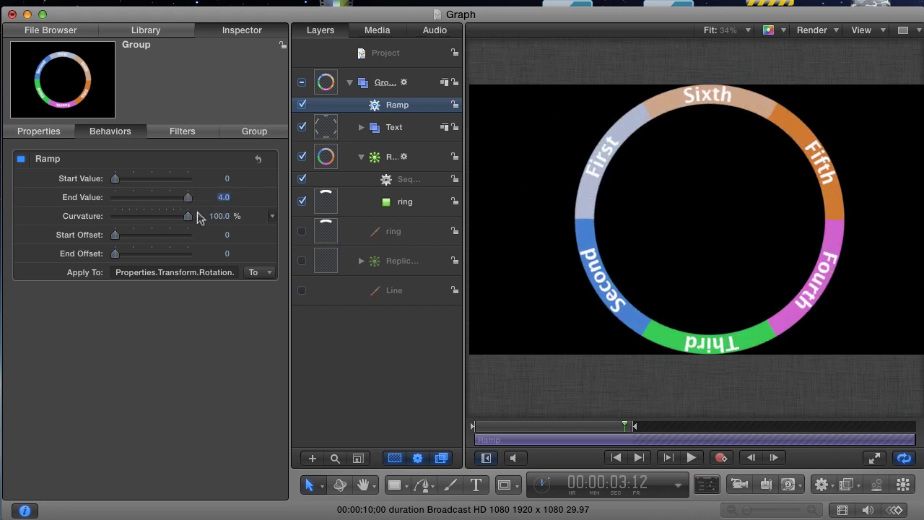
pyautogui.press('super+8')
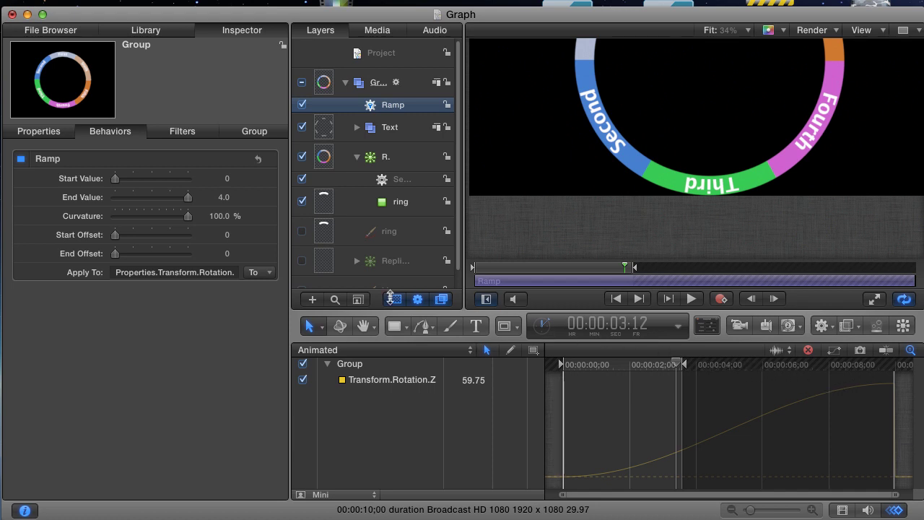
# Step: Set the rotation Ramp's End Offset to 195 and close the Keyframe Editor
pyautogui.moveTo(121, 253); pyautogui.dragTo(283, 279)
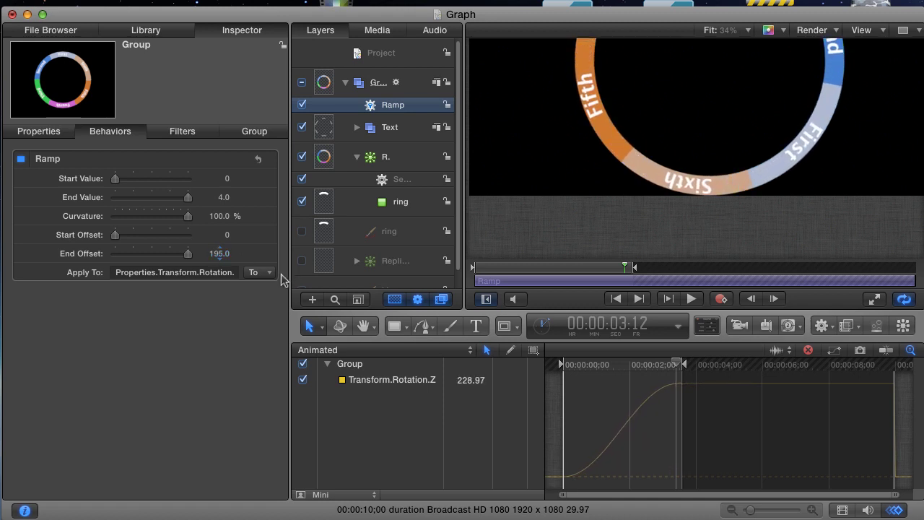
pyautogui.press('super+8')
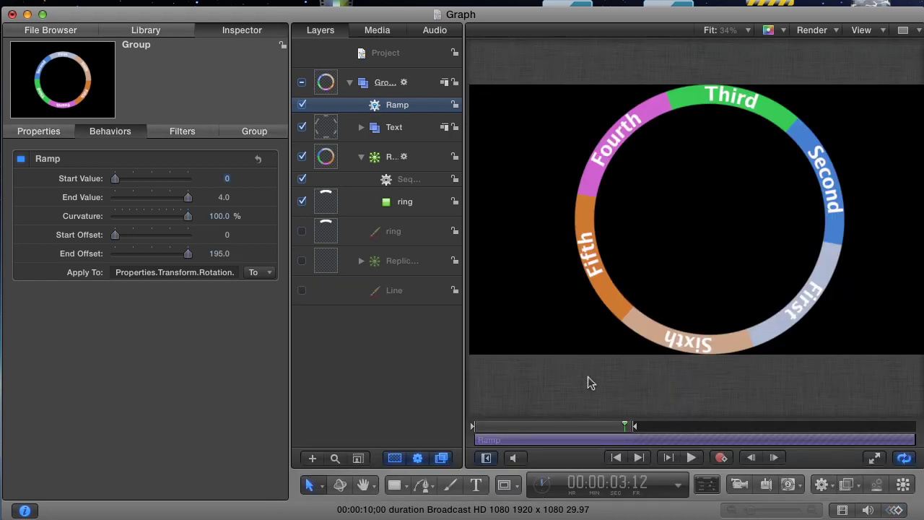
pyautogui.press('space')
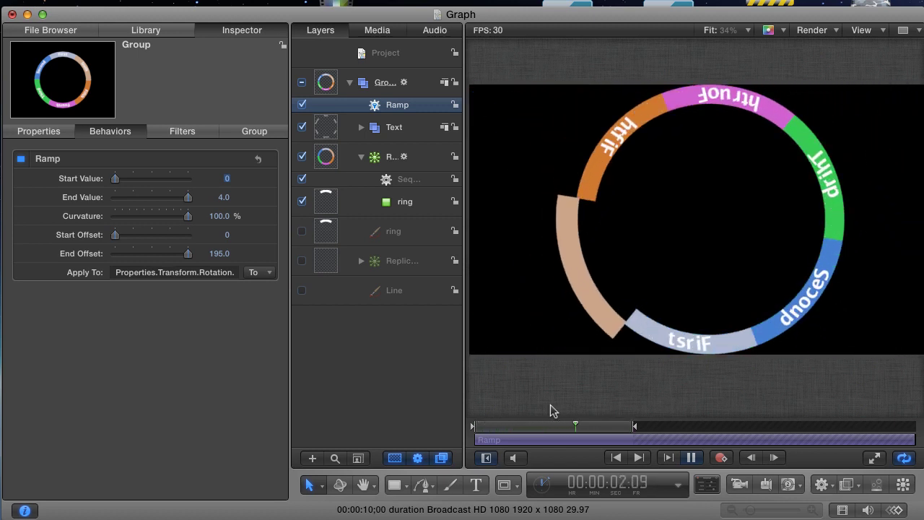
pyautogui.press('space')
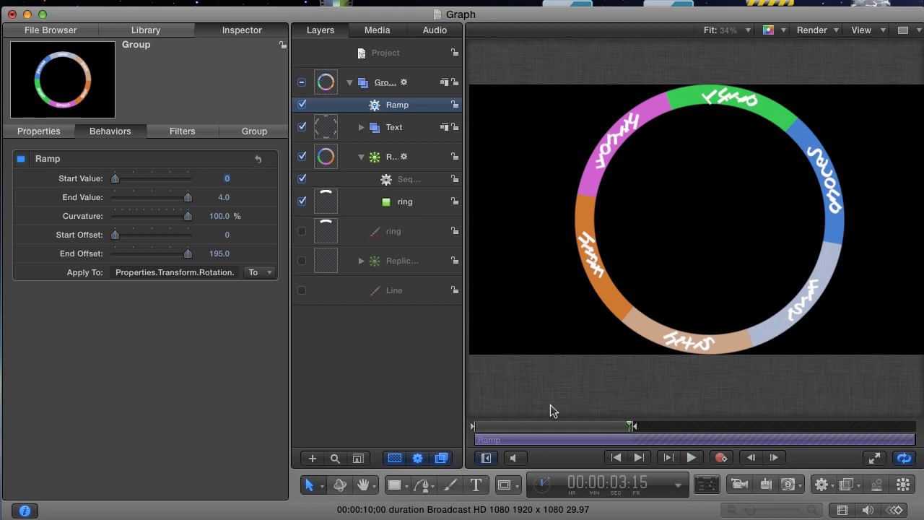
# Step: Move the hidden spare ring layer above the top group into a new Group 1, then play back to check
pyautogui.click(379, 235)
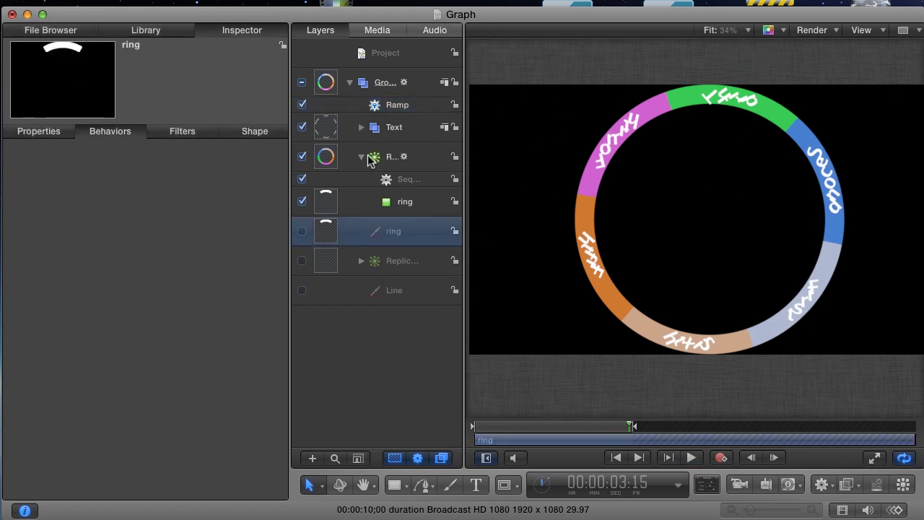
pyautogui.moveTo(369, 234); pyautogui.dragTo(328, 70)
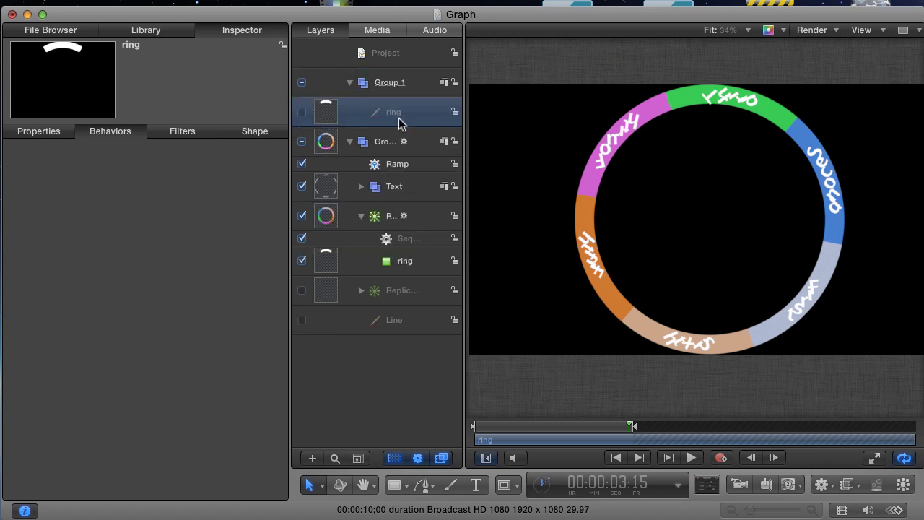
pyautogui.moveTo(584, 425)
pyautogui.mouseDown()
pyautogui.moveTo(599, 426)
pyautogui.moveTo(584, 427)
pyautogui.mouseUp()
pyautogui.press('space')
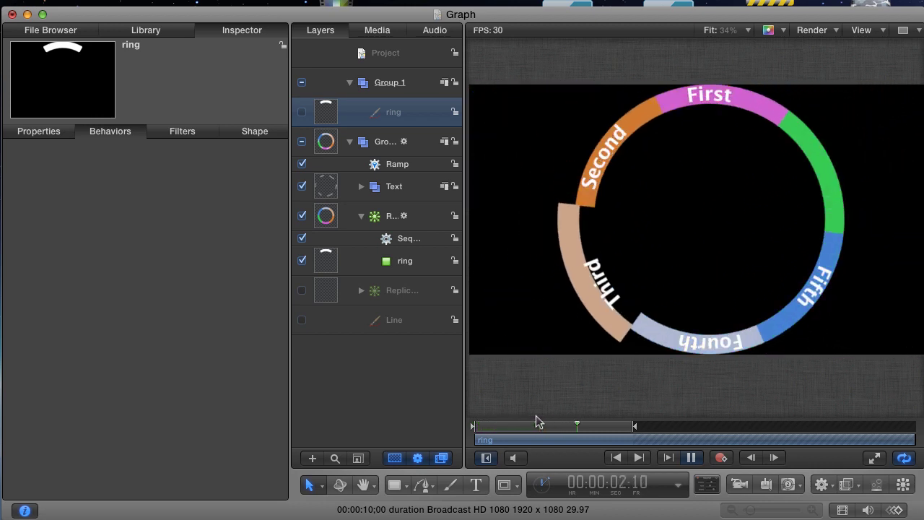
pyautogui.press('space')
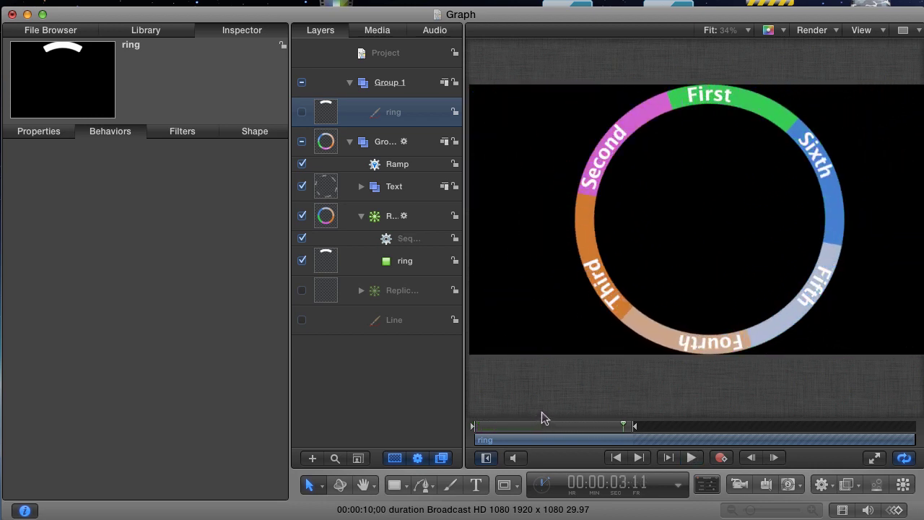
# Step: Clone the Text group with K, move the original Text into Group 1, and collapse Group 1
pyautogui.click(380, 192)
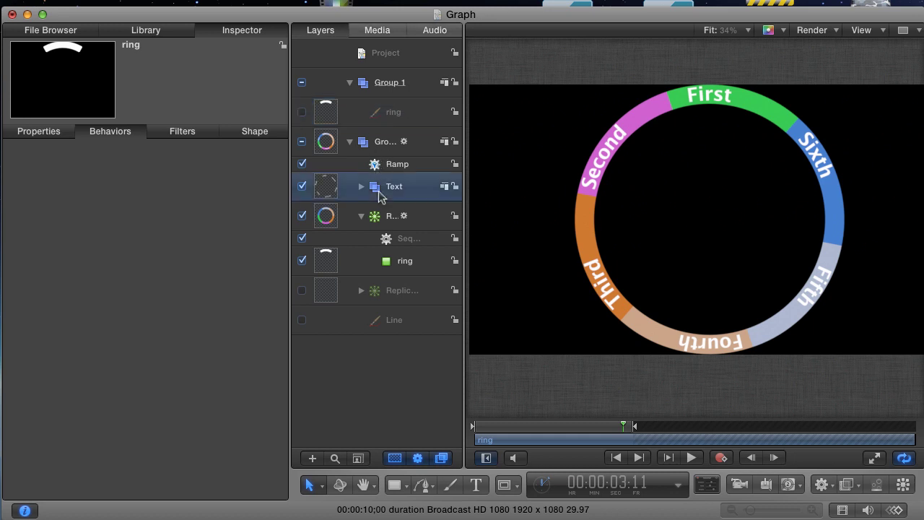
pyautogui.press('k')
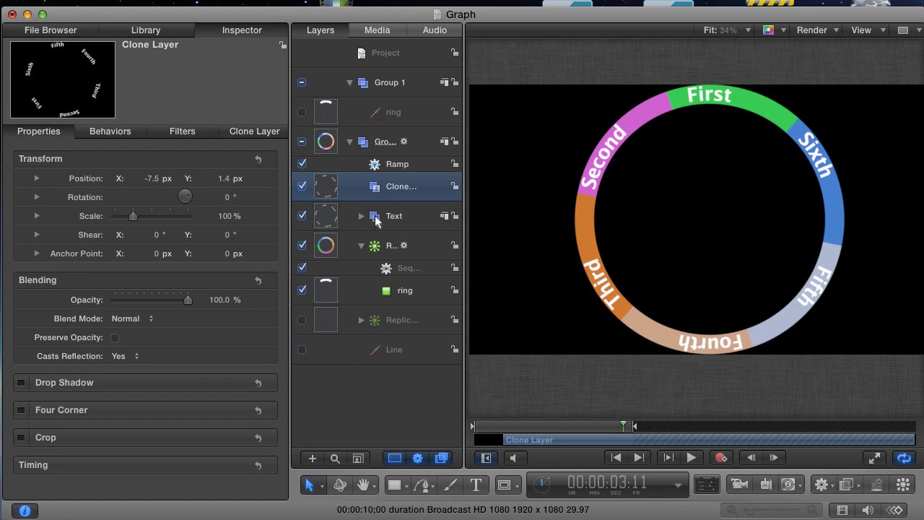
pyautogui.click(363, 85)
pyautogui.press('super+v')
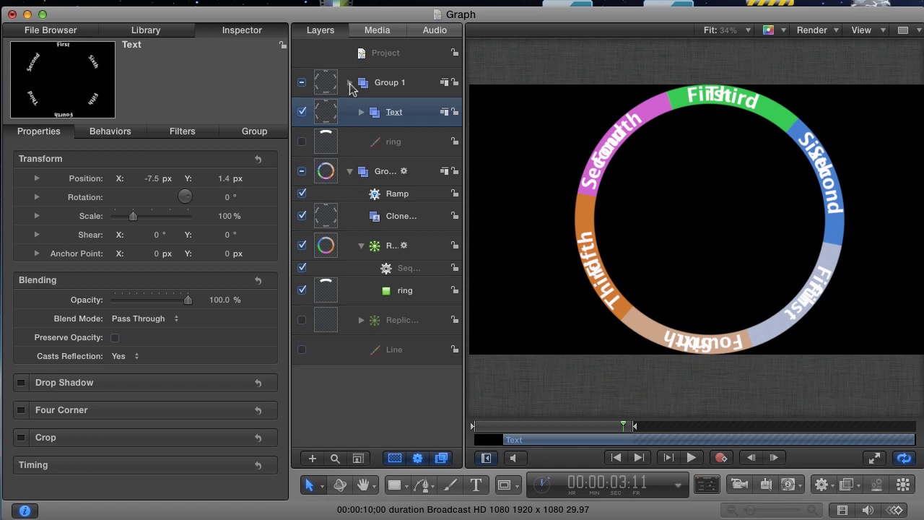
pyautogui.click(350, 84)
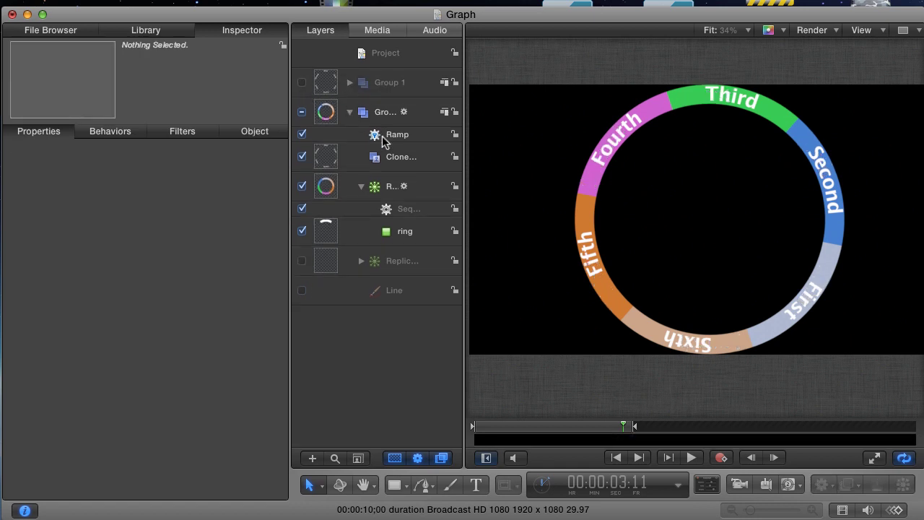
pyautogui.press('space')
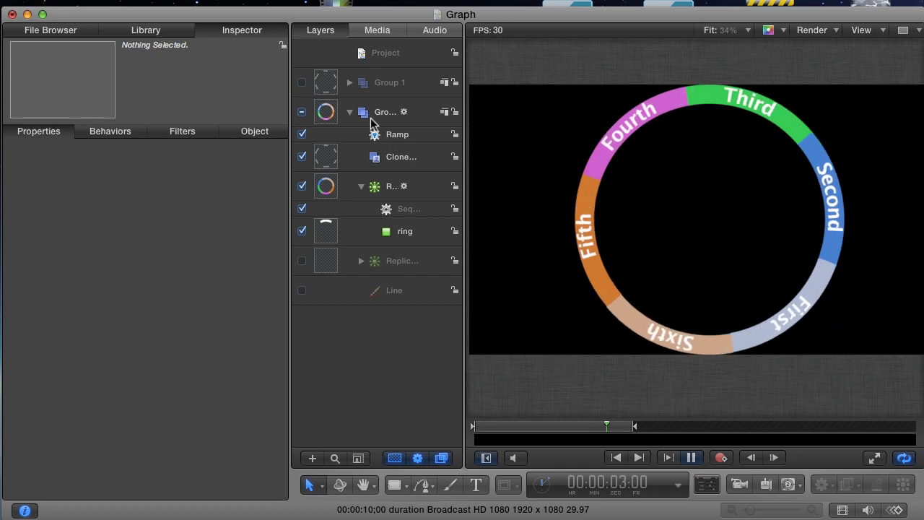
pyautogui.click(350, 83)
pyautogui.click(360, 113)
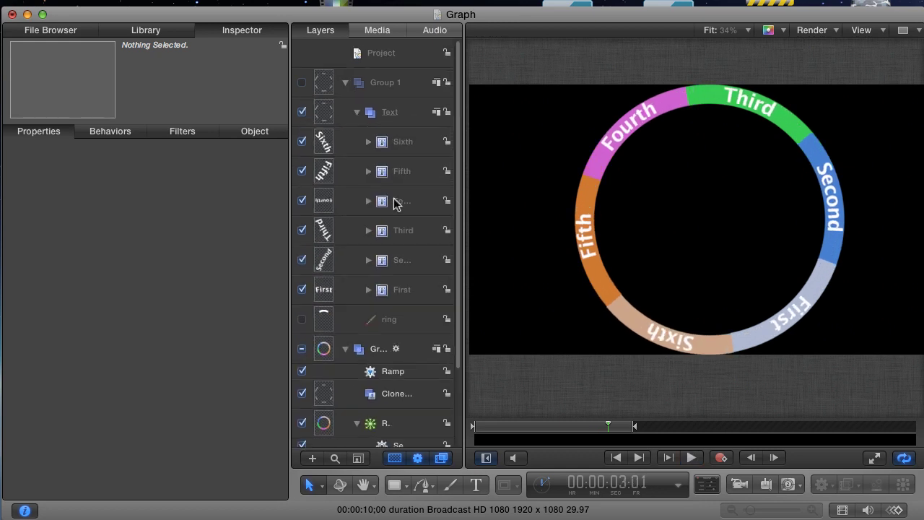
pyautogui.click(400, 289)
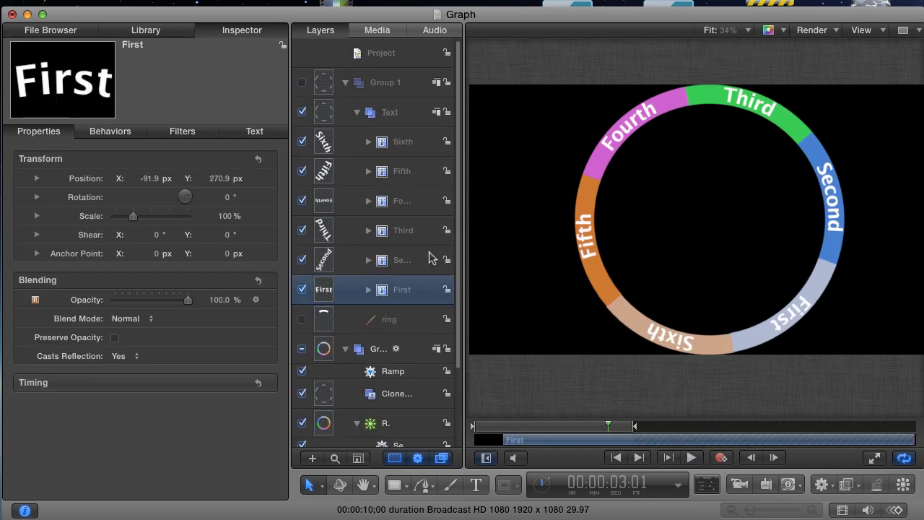
pyautogui.click(358, 111)
pyautogui.click(346, 82)
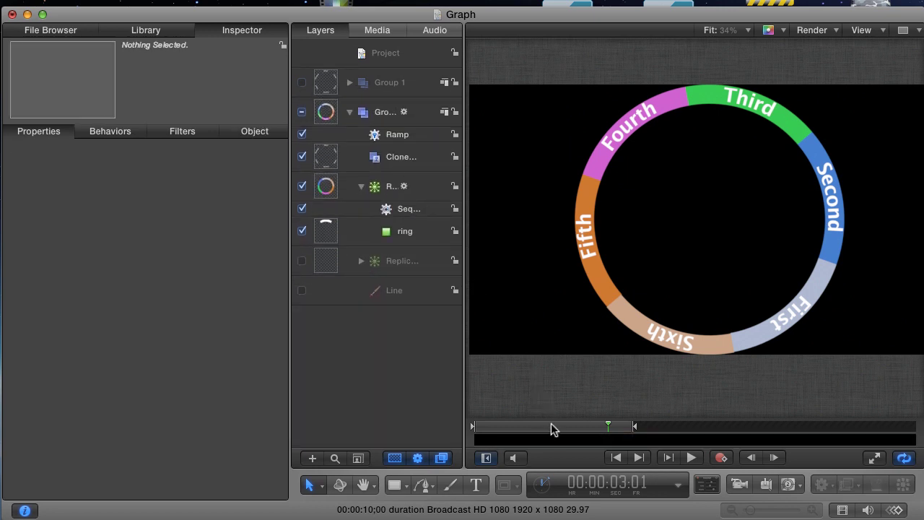
pyautogui.moveTo(551, 426); pyautogui.dragTo(513, 426)
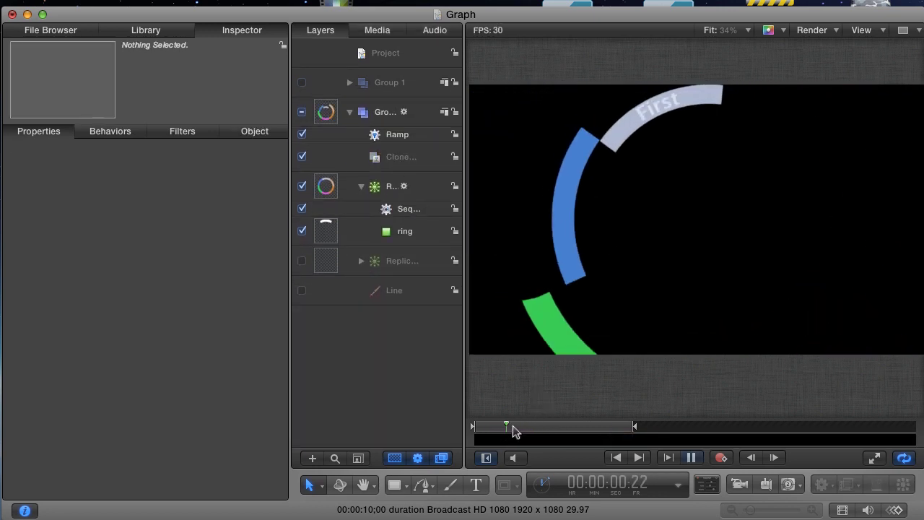